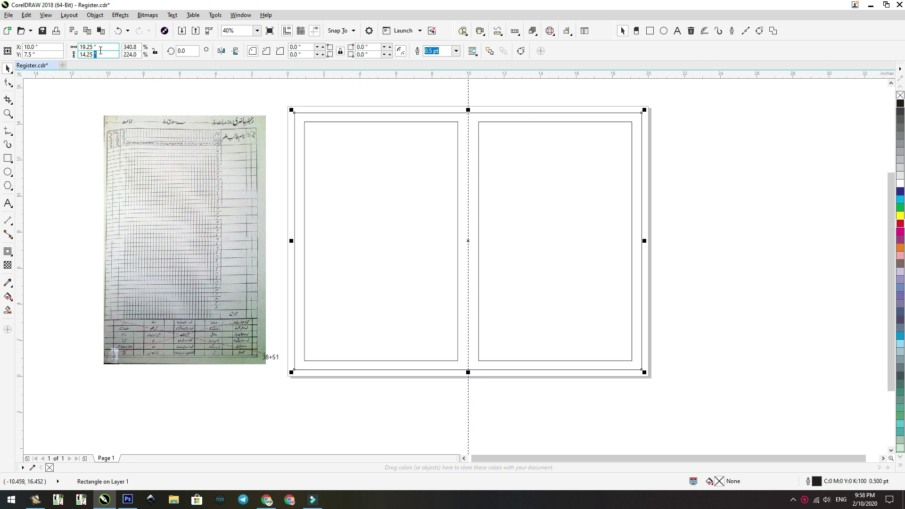
pyautogui.click(151, 101)
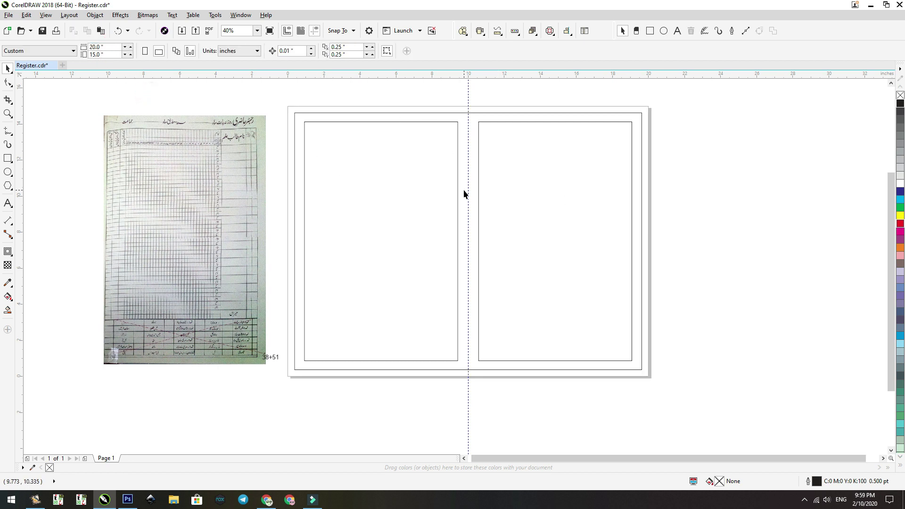
pyautogui.click(514, 226)
pyautogui.click(730, 242)
pyautogui.scroll(1, 575, 215)
pyautogui.scroll(-2, 541, 205)
pyautogui.press('z')
pyautogui.moveTo(634, 150); pyautogui.dragTo(338, 343)
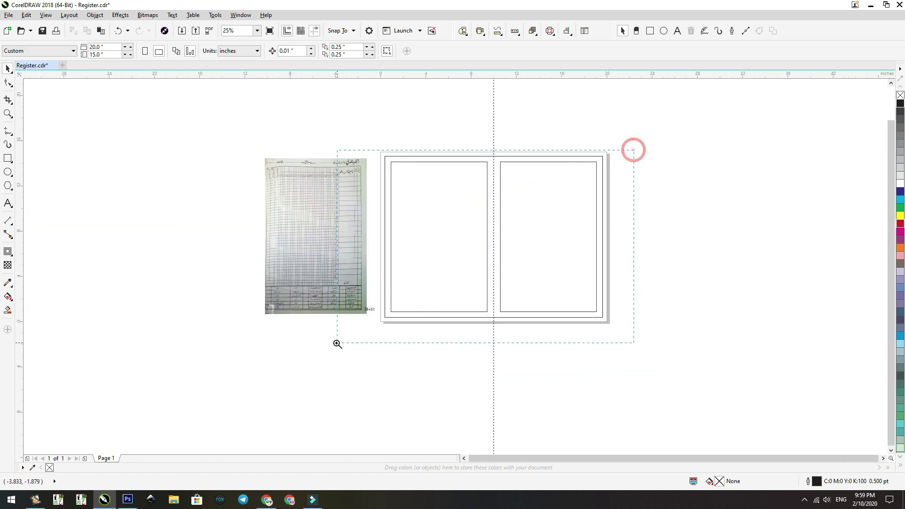
pyautogui.click(601, 179)
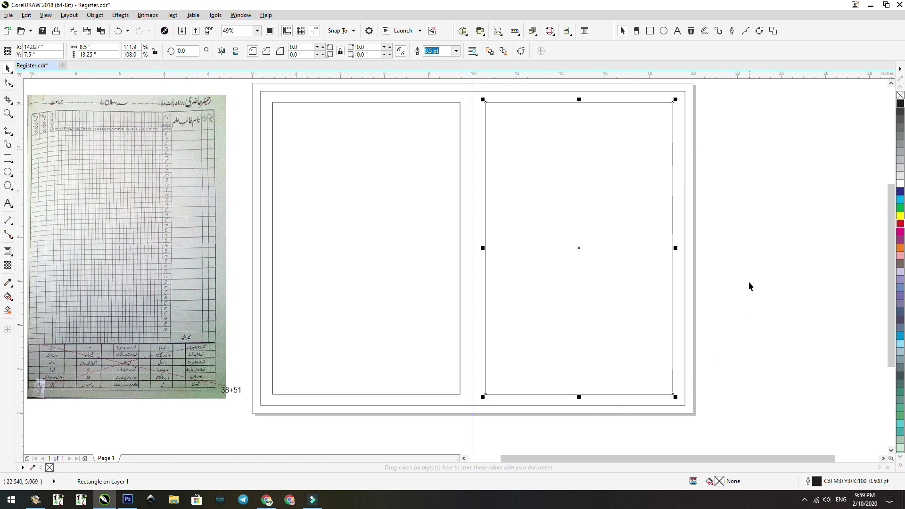
pyautogui.click(739, 210)
pyautogui.click(673, 178)
pyautogui.click(711, 173)
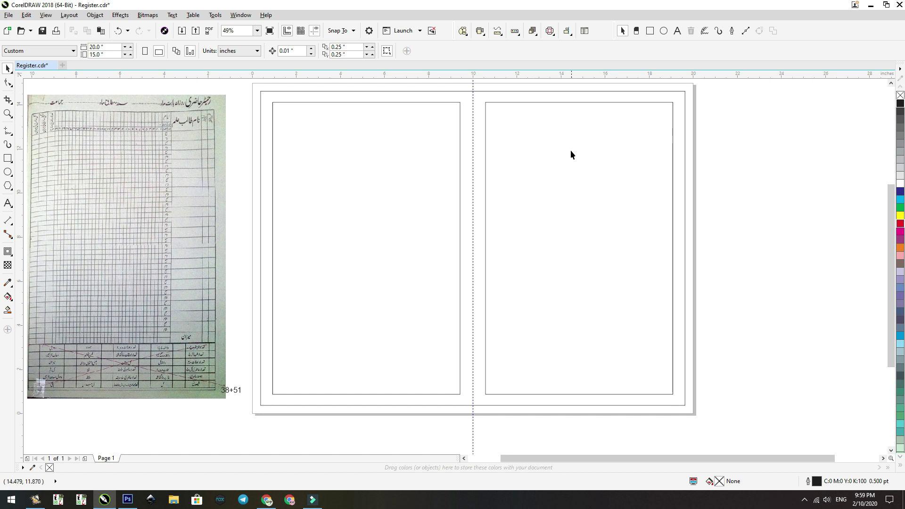
# Step: Draw a header rectangle across the top of the right page's inner frame and shorten the frame to 12 inches high beneath it
pyautogui.press('F6')
pyautogui.moveTo(484, 102); pyautogui.dragTo(676, 126)
pyautogui.write('1')
pyautogui.press('Return')
pyautogui.keyDown('shift'); pyautogui.click(649, 154); pyautogui.keyUp('shift')
pyautogui.click(725, 149)
pyautogui.moveTo(704, 115); pyautogui.dragTo(457, 299)
pyautogui.moveTo(552, 90); pyautogui.dragTo(556, 118)
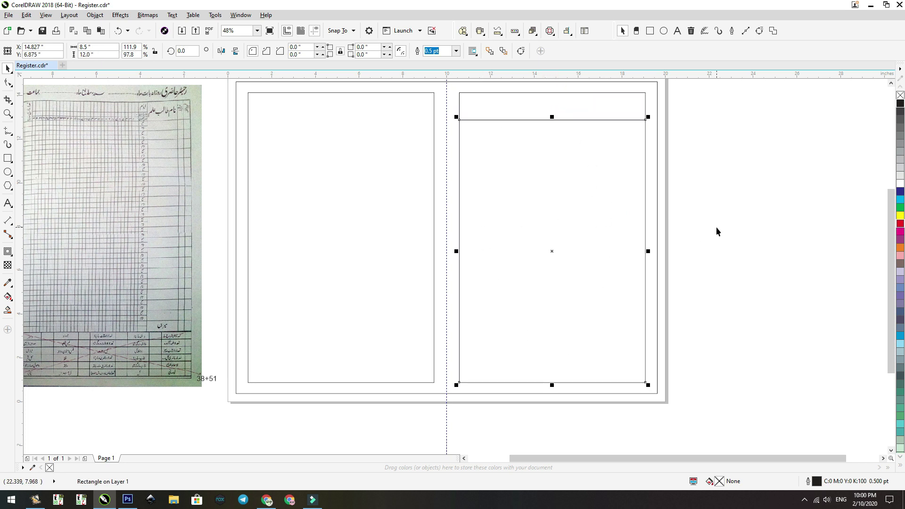
# Step: Examine the scanned register page, including the summary table at its foot and the main attendance grid
pyautogui.scroll(-3, 718, 230)
pyautogui.press('F4')
pyautogui.click(74, 127)
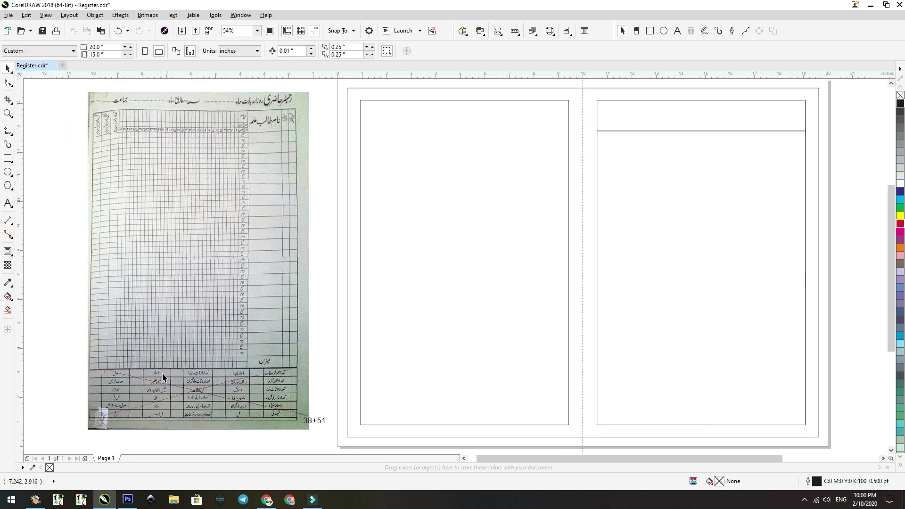
pyautogui.moveTo(77, 349); pyautogui.dragTo(303, 425)
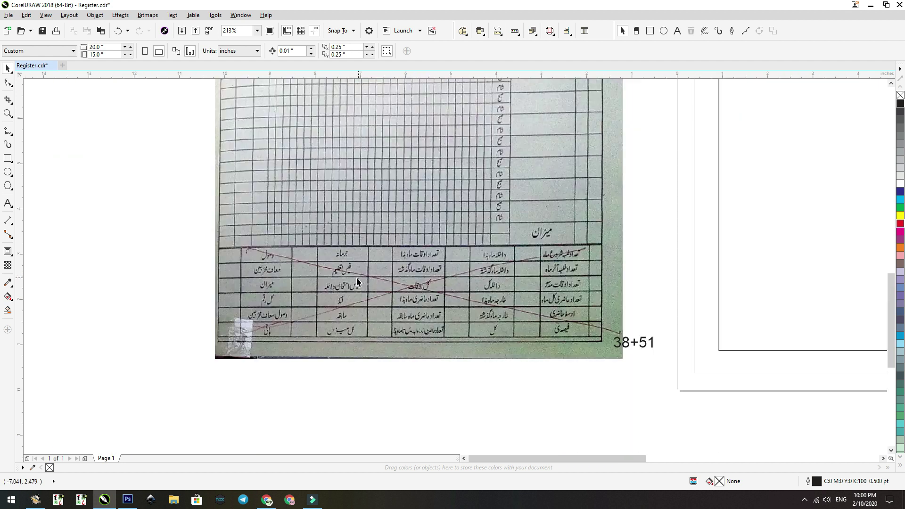
pyautogui.scroll(-3, 357, 277)
pyautogui.moveTo(188, 165); pyautogui.dragTo(638, 332)
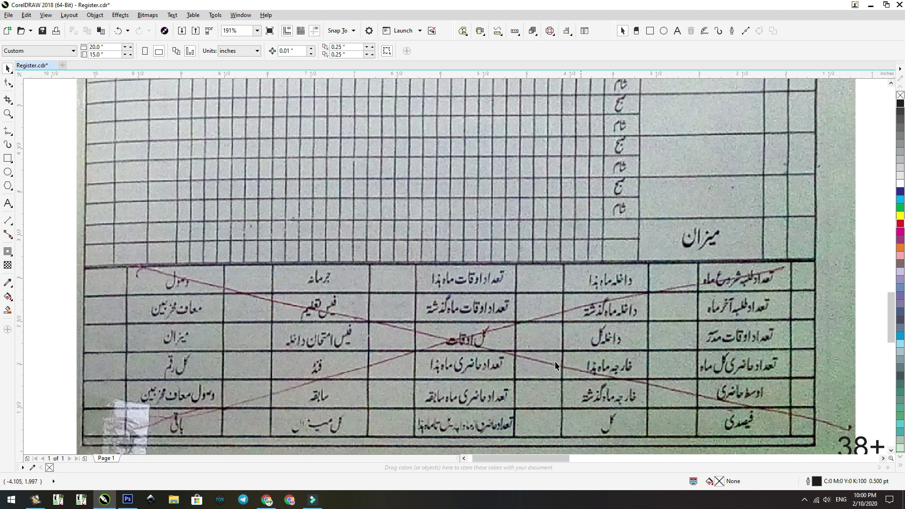
pyautogui.scroll(-3, 556, 365)
pyautogui.moveTo(325, 83); pyautogui.dragTo(75, 436)
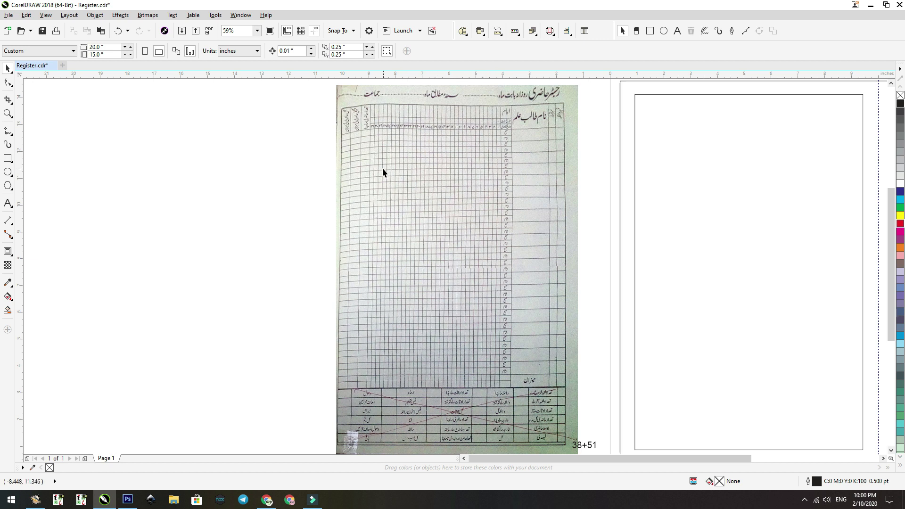
pyautogui.scroll(-2, 383, 170)
pyautogui.moveTo(354, 121); pyautogui.dragTo(816, 356)
# Step: Draw a table with 51 rows and 38 columns, about 7.3 by 10.8 inches, inside the right page's frame below the header
pyautogui.click(10, 204)
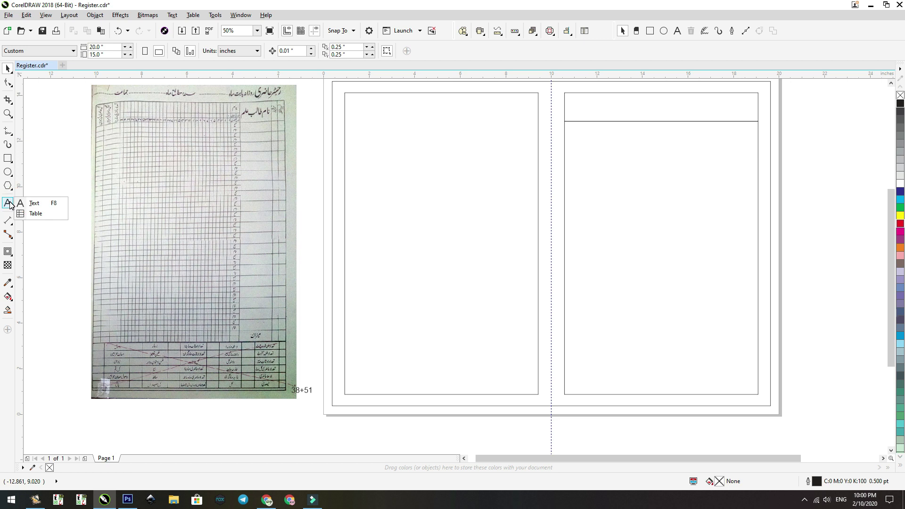
pyautogui.click(37, 214)
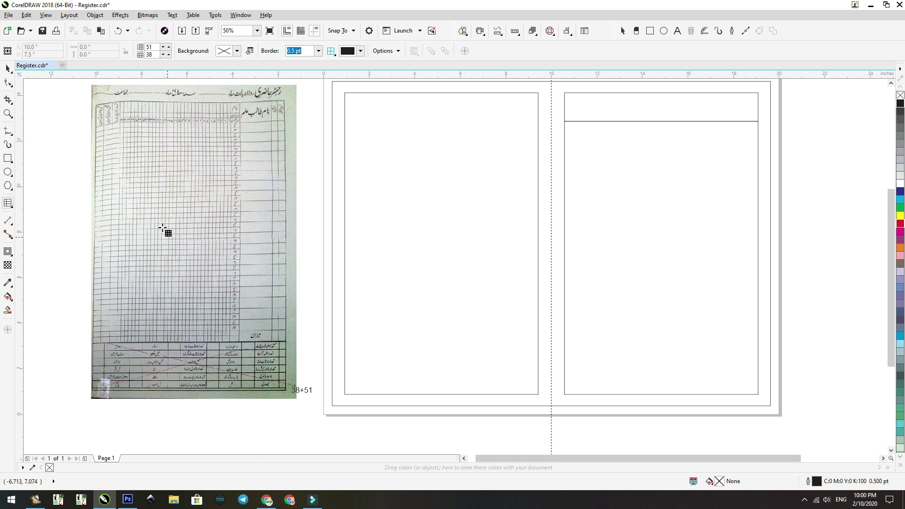
pyautogui.click(8, 113)
pyautogui.moveTo(88, 97); pyautogui.dragTo(304, 245)
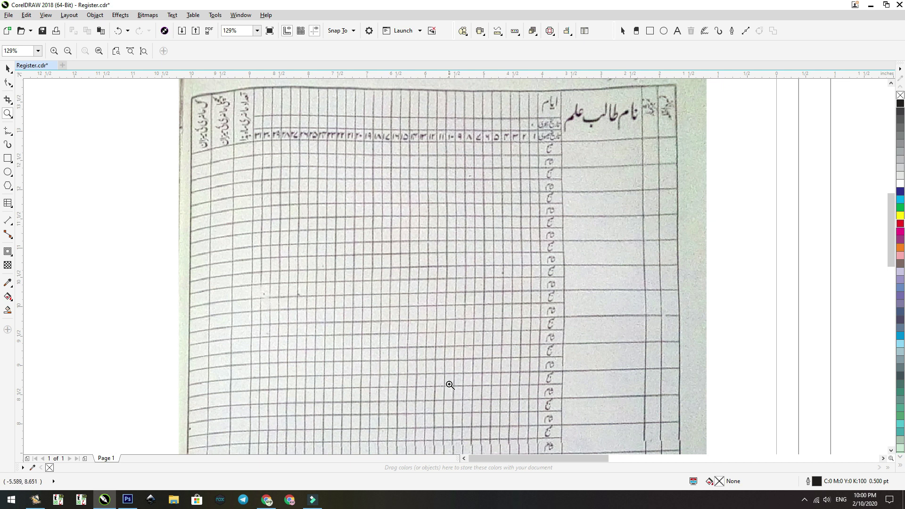
pyautogui.press('F4')
pyautogui.moveTo(71, 314); pyautogui.dragTo(431, 443)
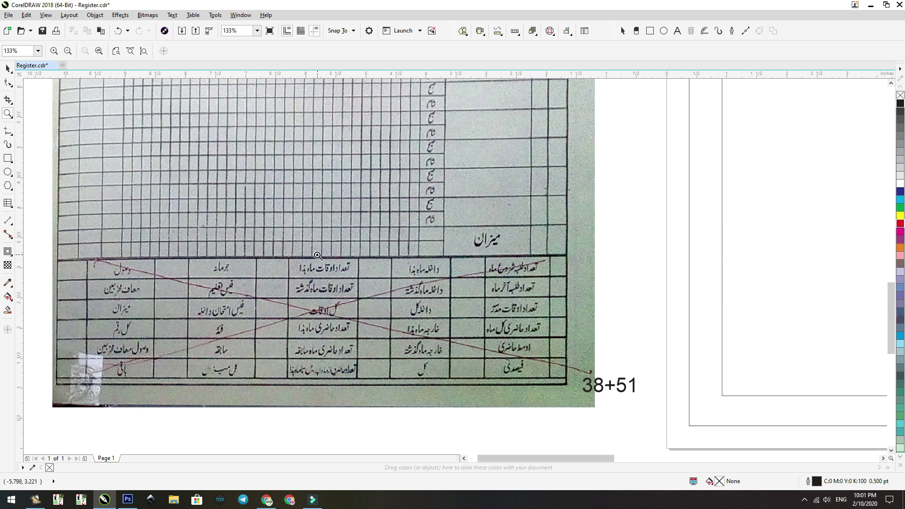
pyautogui.press('F4')
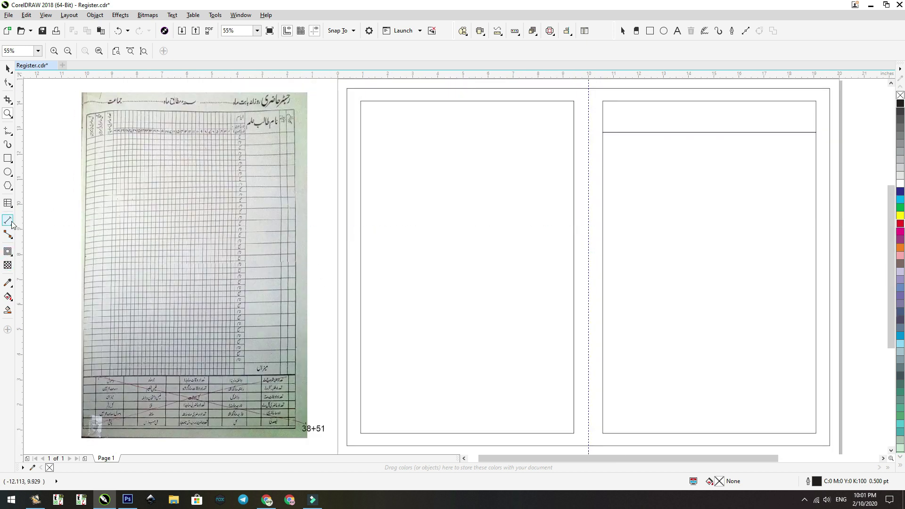
pyautogui.click(8, 206)
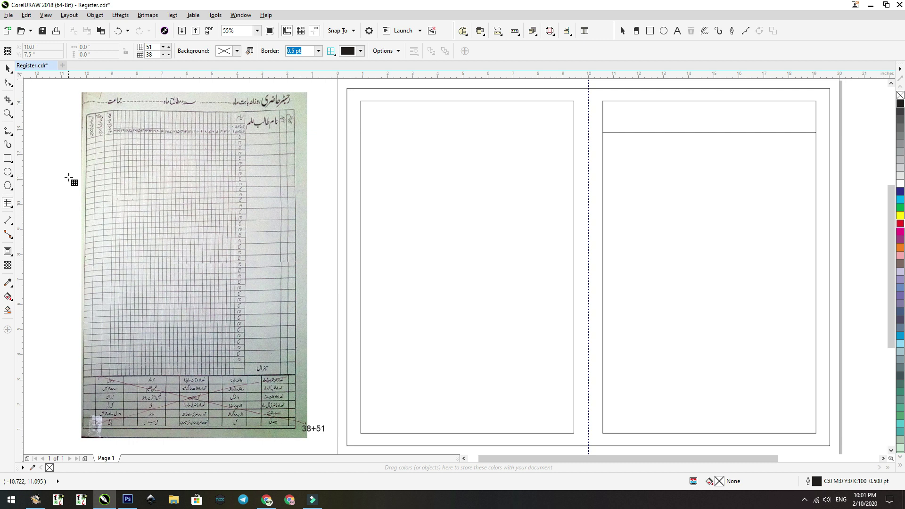
pyautogui.doubleClick(151, 47)
pyautogui.click(153, 55)
pyautogui.moveTo(625, 155); pyautogui.dragTo(800, 415)
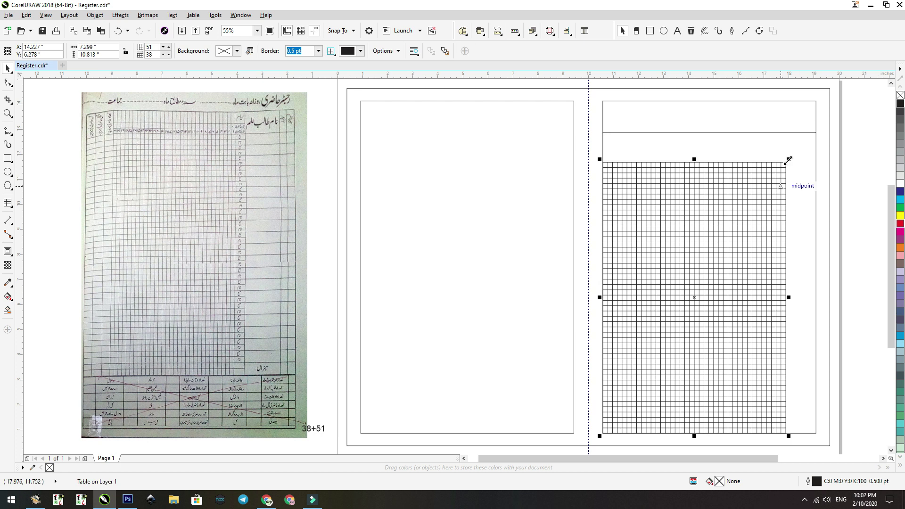
# Step: Resize the table to 8.5 inches wide and 12 inches high to match the body frame
pyautogui.moveTo(790, 161); pyautogui.dragTo(795, 155)
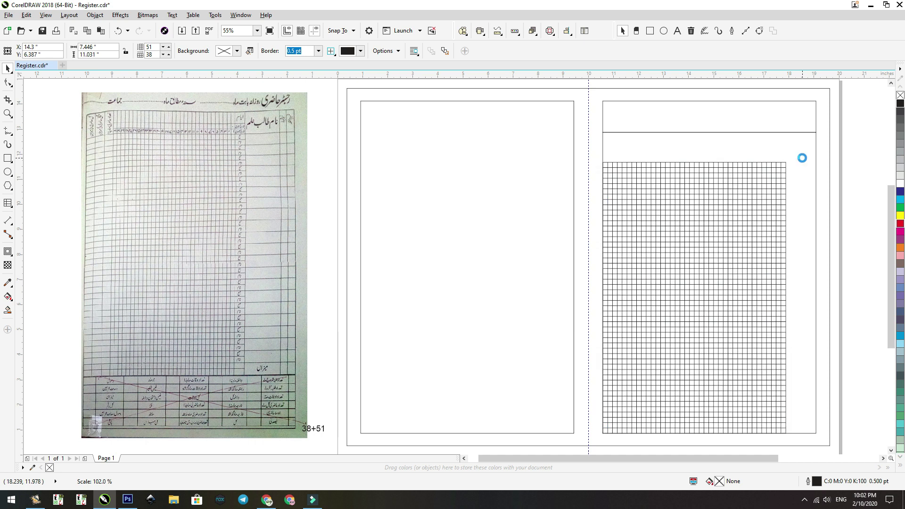
pyautogui.click(802, 158)
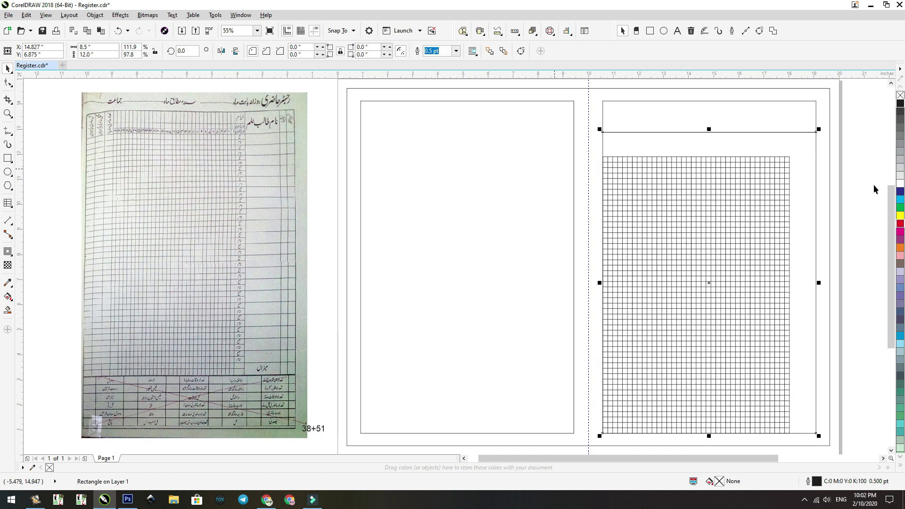
pyautogui.click(94, 52)
pyautogui.click(89, 47)
pyautogui.click(778, 156)
pyautogui.click(94, 47)
pyautogui.write('8')
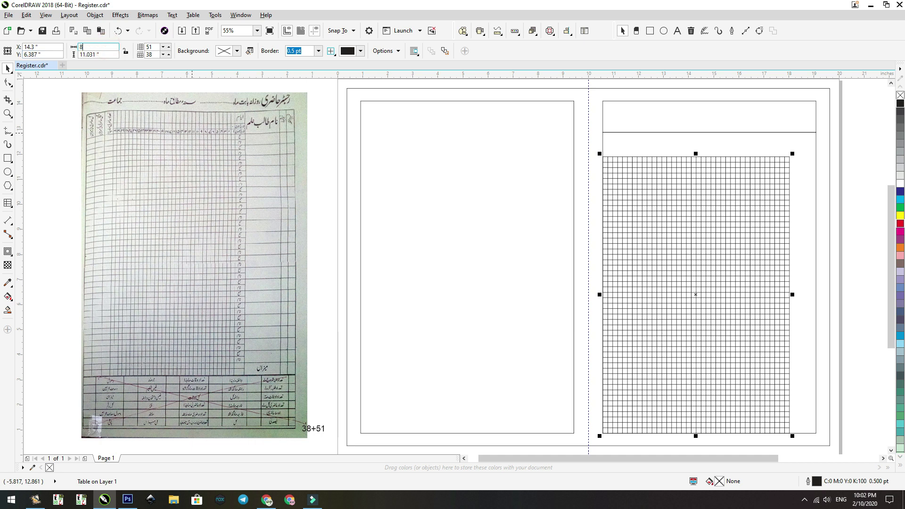
pyautogui.write('.5')
pyautogui.press('Tab')
pyautogui.write('1')
pyautogui.press('Return')
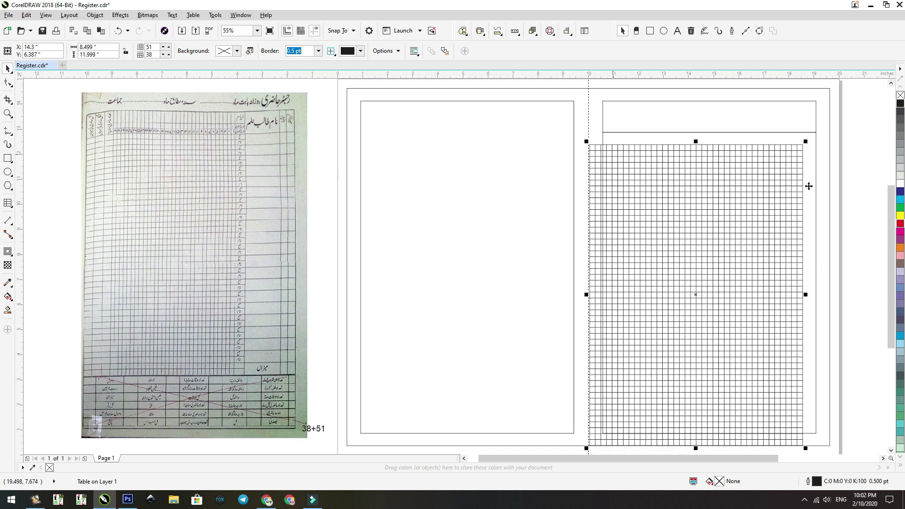
# Step: Align the table with the body frame by their horizontal and vertical centres
pyautogui.keyDown('shift'); pyautogui.click(812, 171); pyautogui.keyUp('shift')
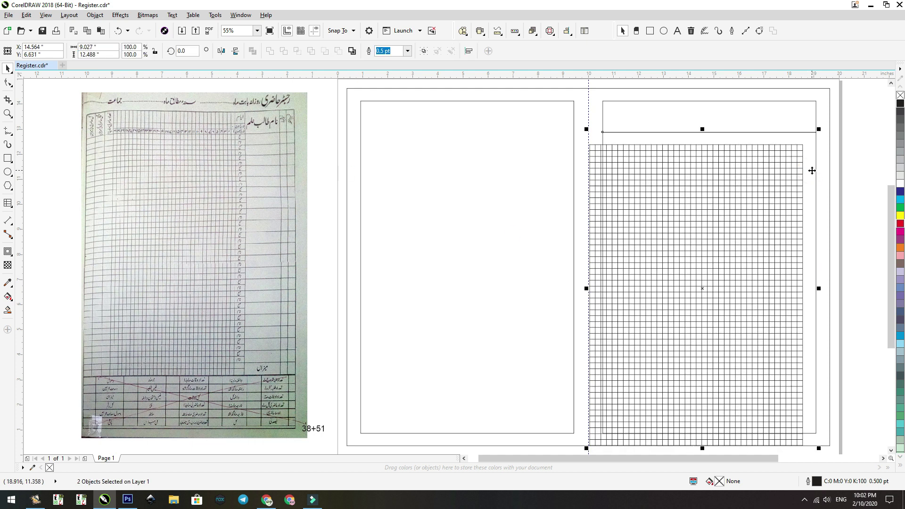
pyautogui.press('c')
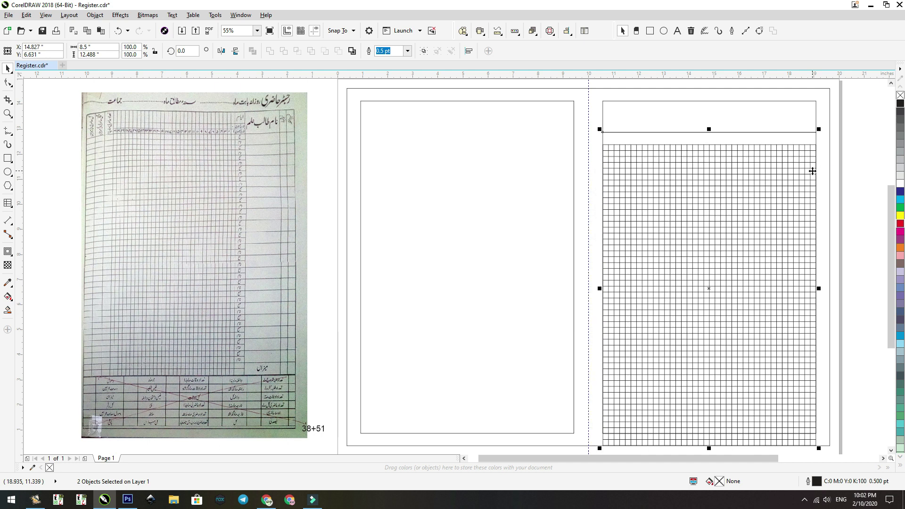
pyautogui.press('e')
pyautogui.click(857, 267)
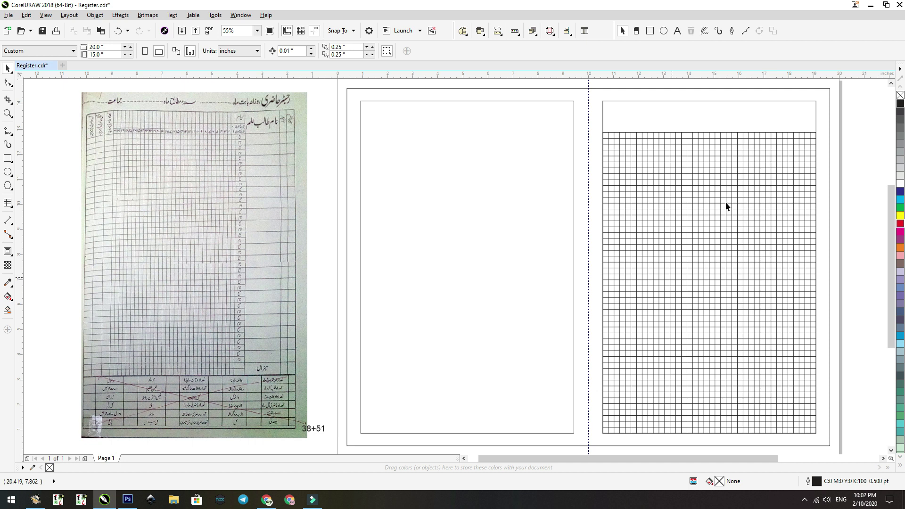
# Step: Move the scanned register page beside the right page and scale it down to about 7.55 by 11.55 inches
pyautogui.moveTo(576, 123); pyautogui.dragTo(839, 441)
pyautogui.rightClick(679, 299)
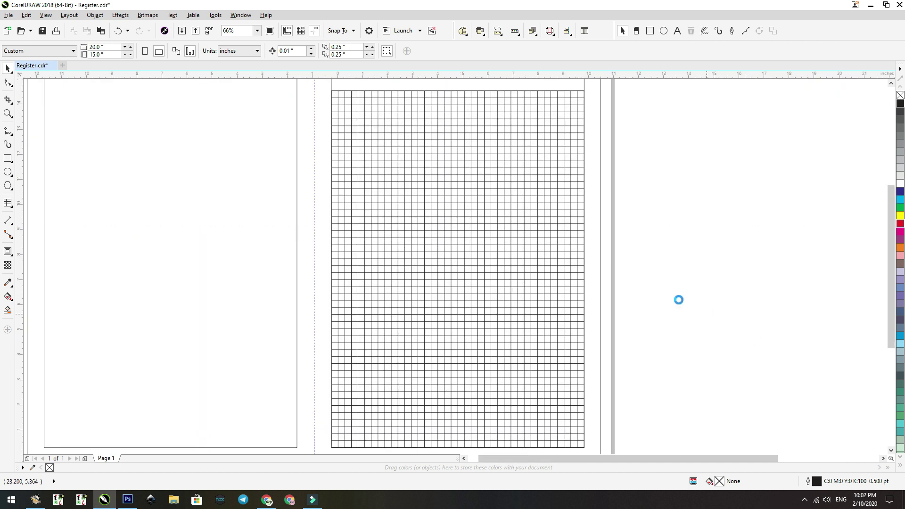
pyautogui.scroll(-3, 199, 228)
pyautogui.moveTo(200, 227); pyautogui.dragTo(544, 255)
pyautogui.press('z')
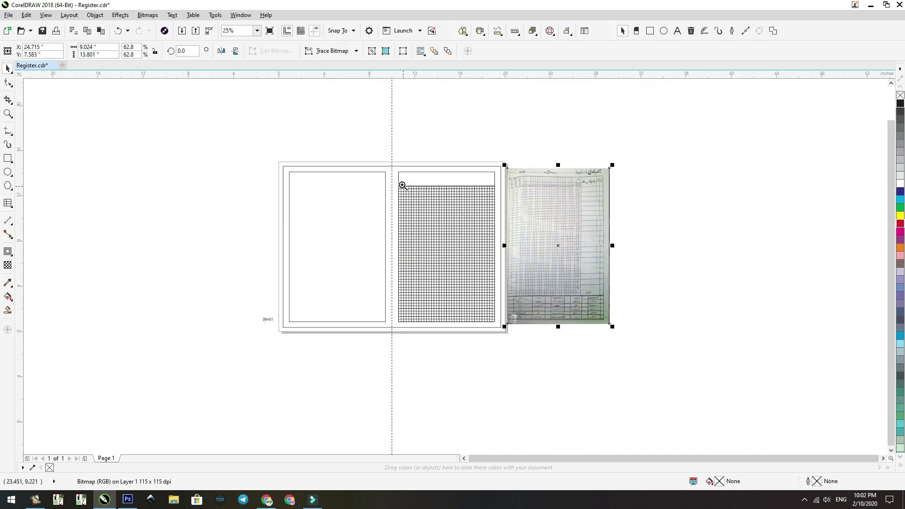
pyautogui.moveTo(392, 173); pyautogui.dragTo(614, 329)
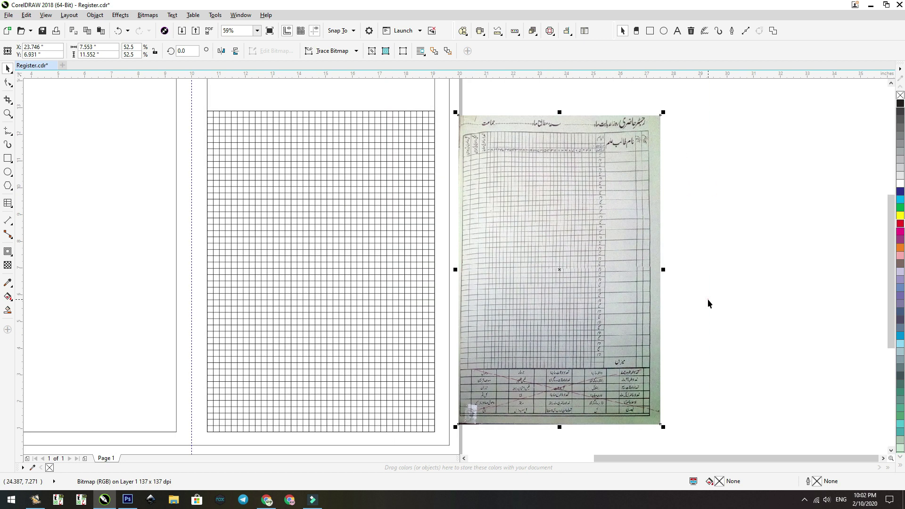
pyautogui.click(673, 432)
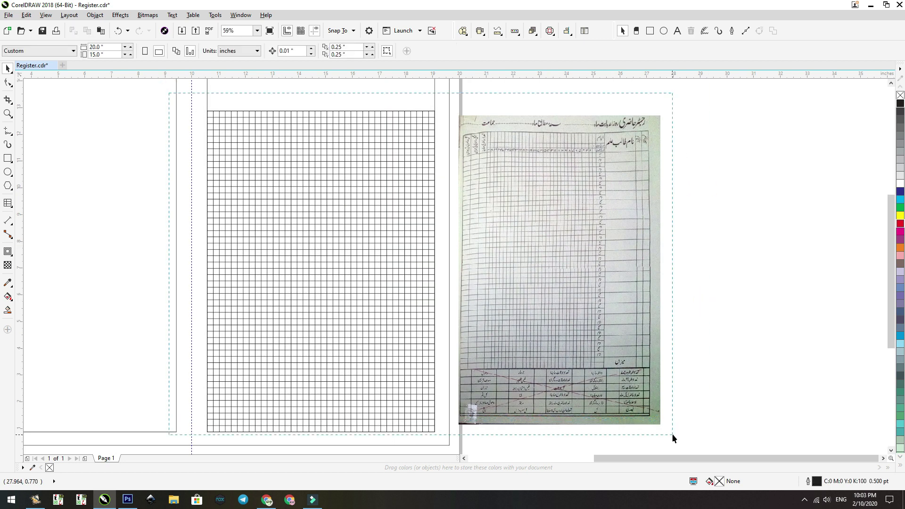
# Step: Lay the scan over the table and stretch it horizontally so its grid spans the table's width
pyautogui.scroll(1, 727, 315)
pyautogui.click(598, 224)
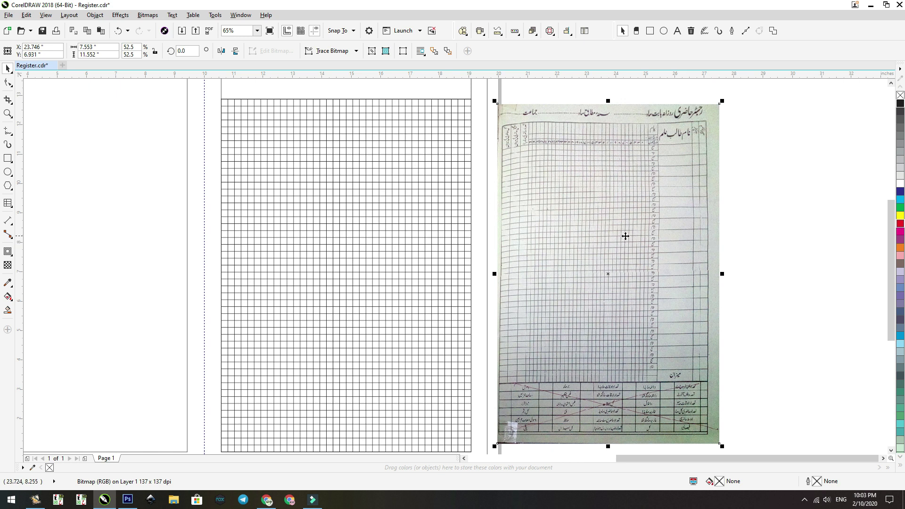
pyautogui.moveTo(641, 226); pyautogui.dragTo(355, 225)
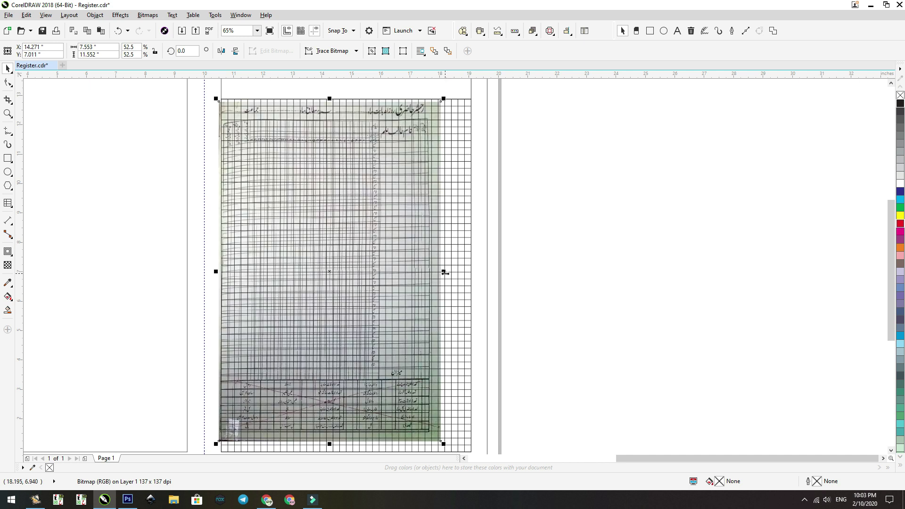
pyautogui.moveTo(444, 272); pyautogui.dragTo(488, 275)
# Step: Move the widened scan off the table to the empty area beside the right page
pyautogui.moveTo(475, 186); pyautogui.dragTo(770, 204)
pyautogui.click(790, 216)
pyautogui.moveTo(580, 194); pyautogui.dragTo(587, 195)
pyautogui.click(810, 187)
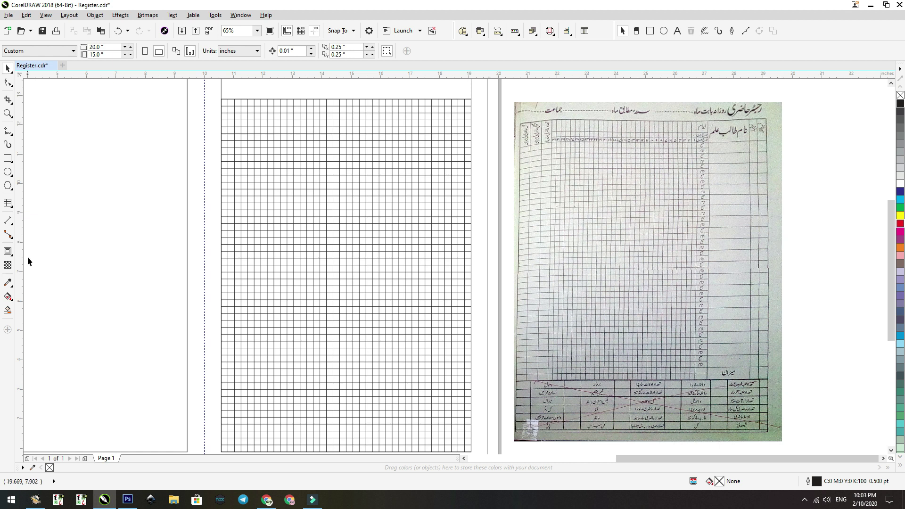
# Step: Dimension the combined width of the two narrow columns at the right edge of the scanned grid
pyautogui.click(9, 221)
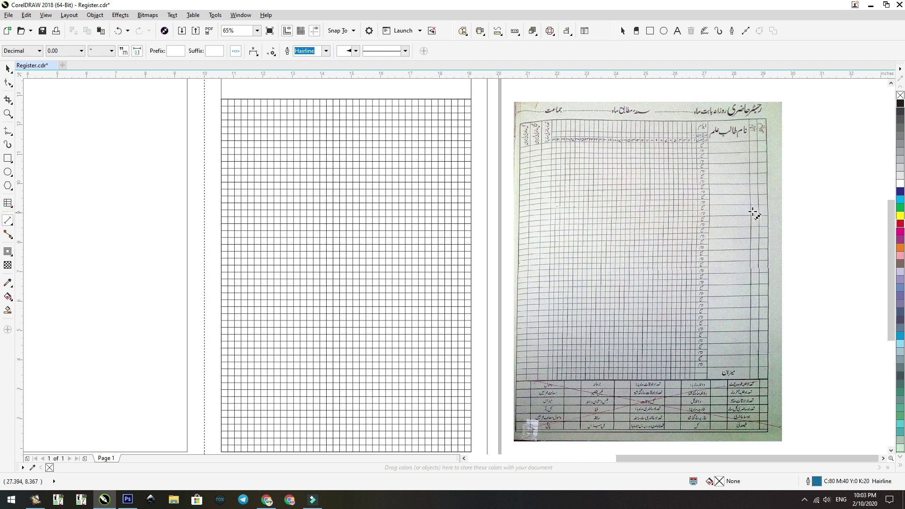
pyautogui.moveTo(751, 215); pyautogui.dragTo(769, 215)
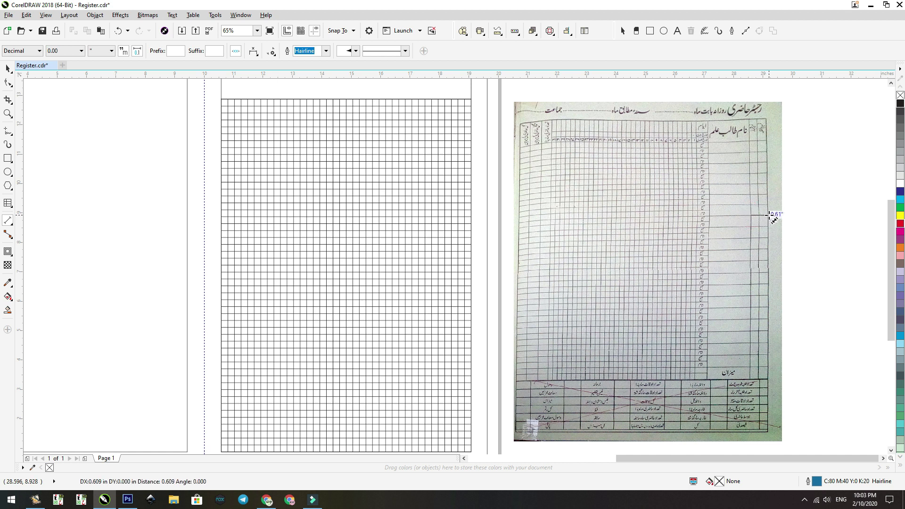
pyautogui.click(767, 196)
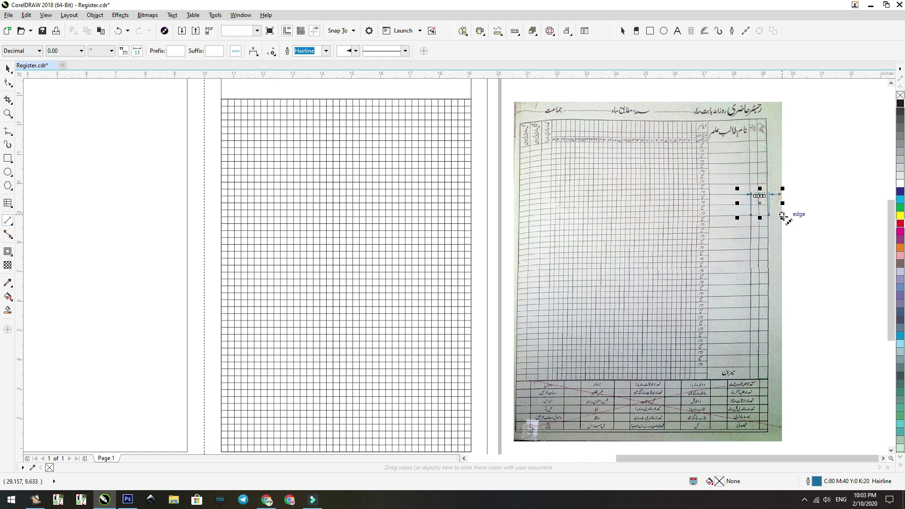
pyautogui.click(790, 186)
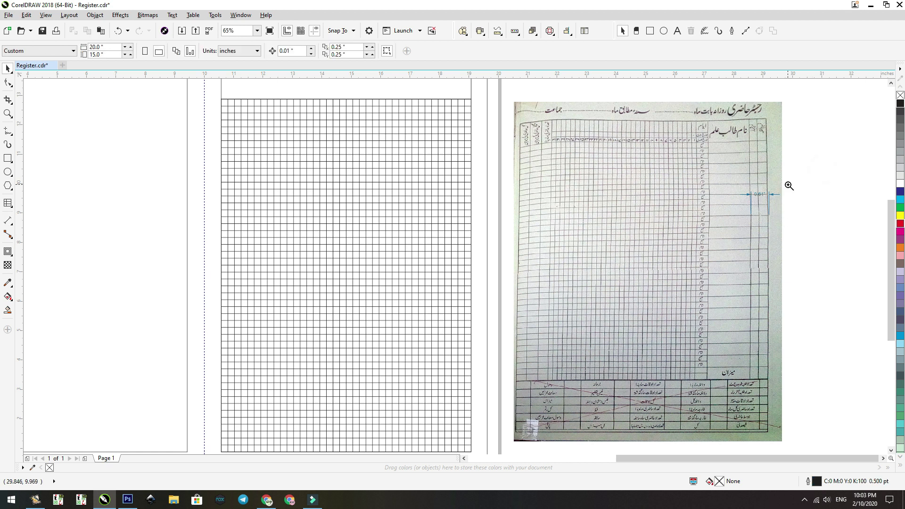
pyautogui.scroll(5, 788, 186)
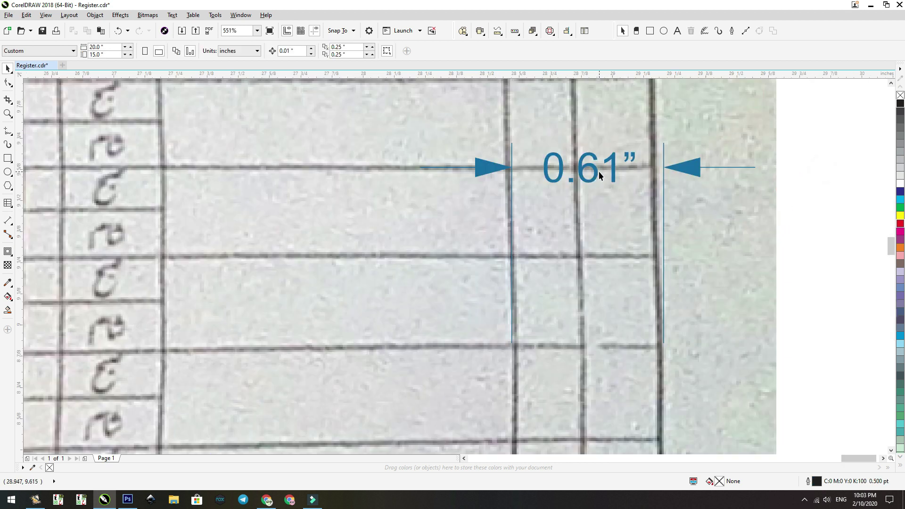
# Step: Draw a small flat rectangle between the table and the scan, and set its width to 0.61 inch
pyautogui.scroll(-4, 767, 188)
pyautogui.scroll(-2, 780, 197)
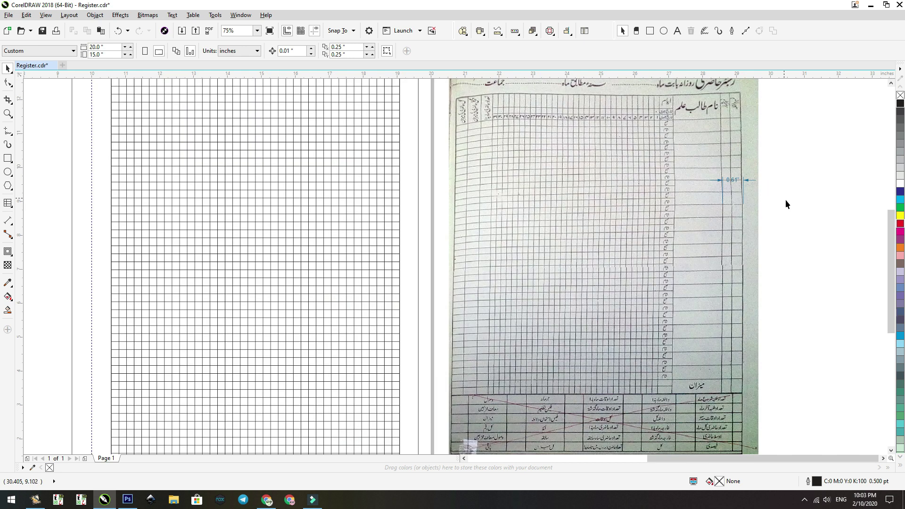
pyautogui.scroll(-2, 679, 238)
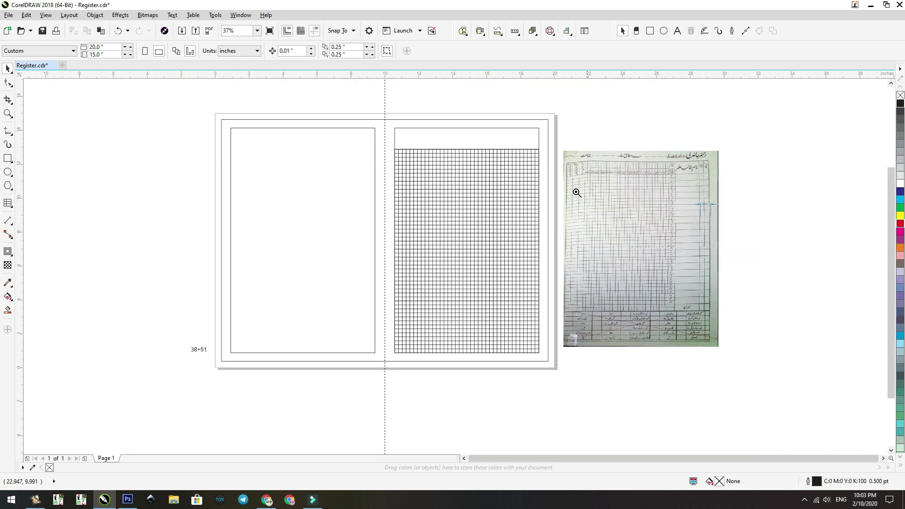
pyautogui.moveTo(564, 135); pyautogui.dragTo(495, 232)
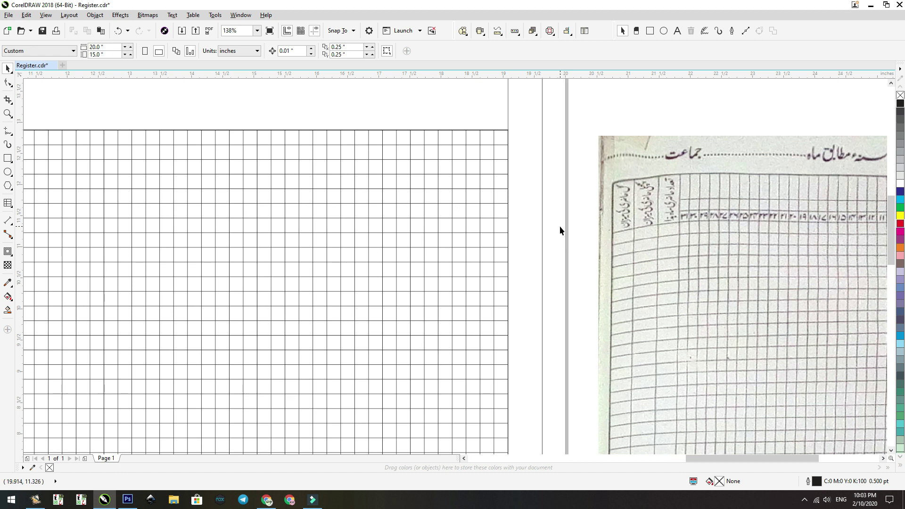
pyautogui.press('F6')
pyautogui.moveTo(551, 166); pyautogui.dragTo(565, 169)
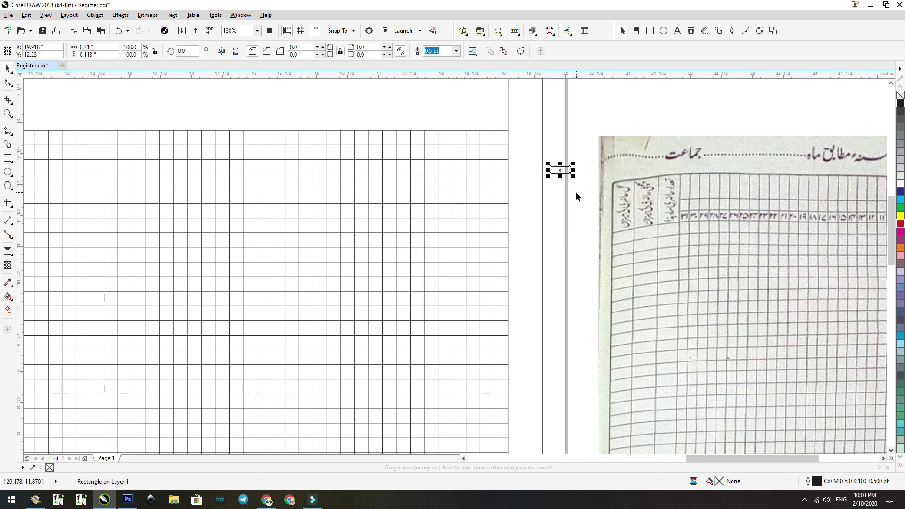
pyautogui.write('.')
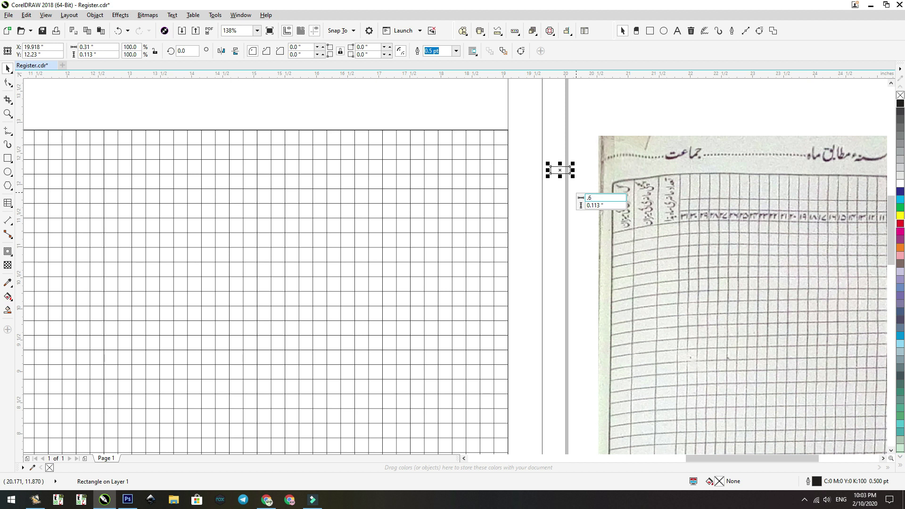
pyautogui.write('61')
pyautogui.press('Return')
pyautogui.click(582, 137)
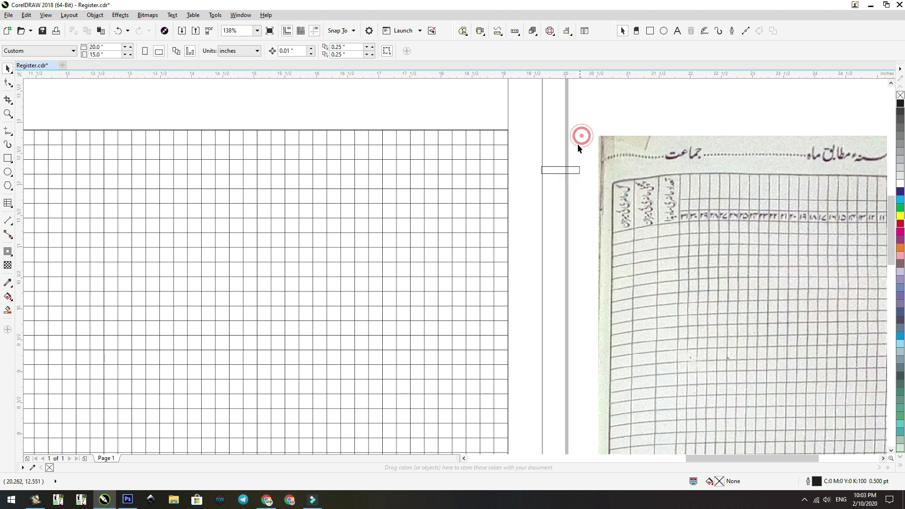
# Step: Dimension the width of the wide student-name column on the scanned grid
pyautogui.scroll(-2, 528, 110)
pyautogui.press('z')
pyautogui.moveTo(711, 156); pyautogui.dragTo(617, 203)
pyautogui.click(10, 220)
pyautogui.click(455, 163)
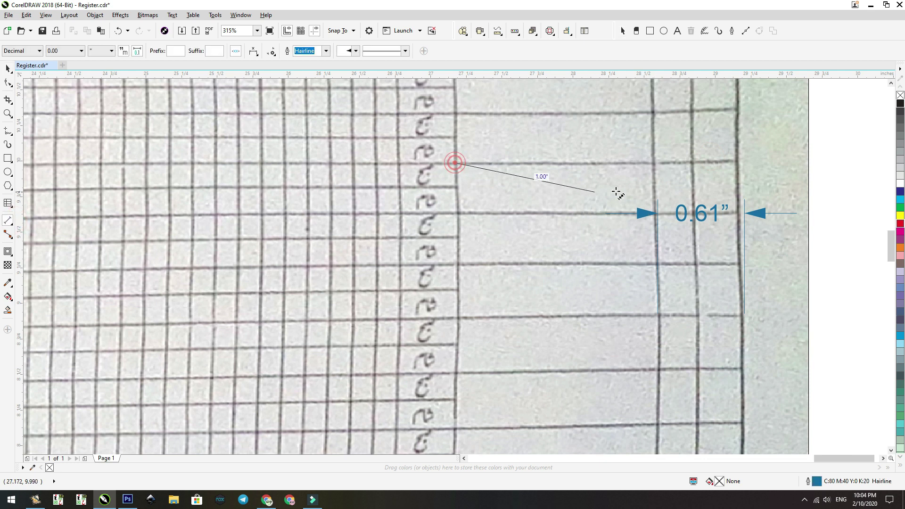
pyautogui.click(654, 162)
pyautogui.click(651, 138)
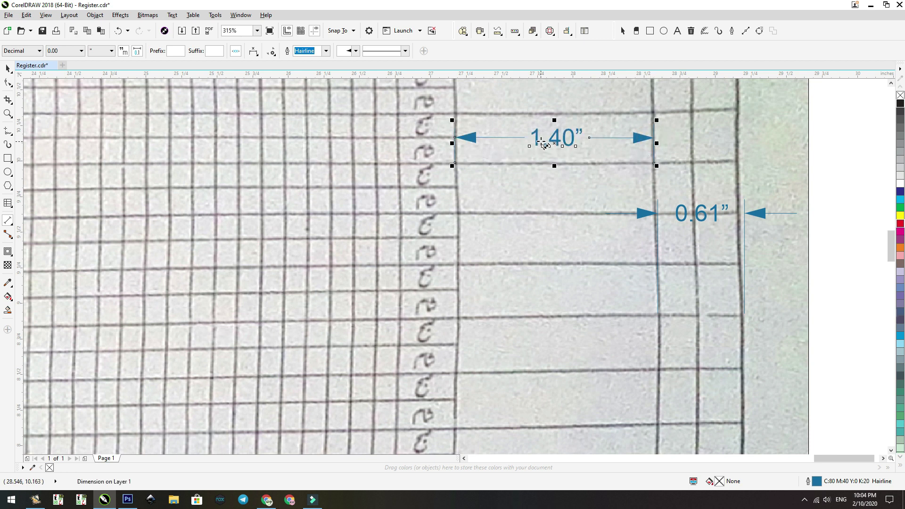
pyautogui.press('space')
# Step: Place a copy of the 0.61-inch rectangle directly below it and set the copy's width to 1.4 inches
pyautogui.scroll(-4, 665, 160)
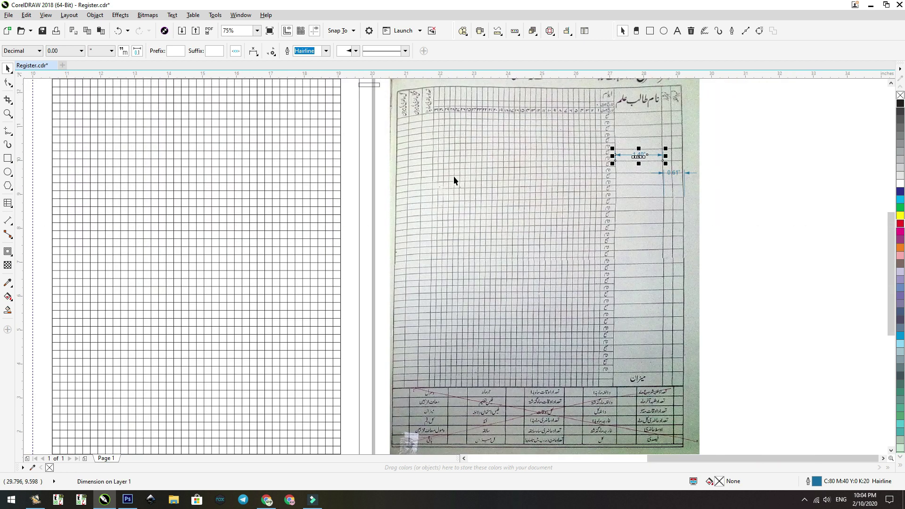
pyautogui.moveTo(375, 85); pyautogui.dragTo(374, 111)
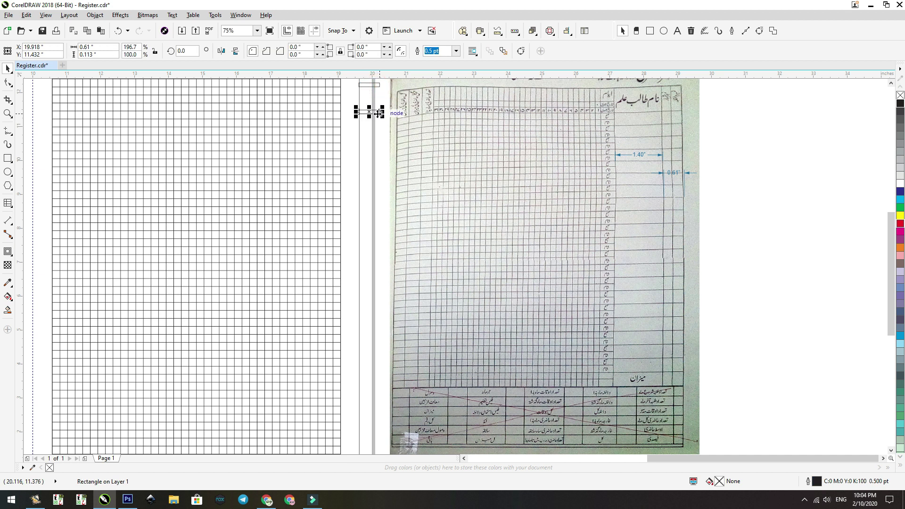
pyautogui.click(94, 47)
pyautogui.write('1.4')
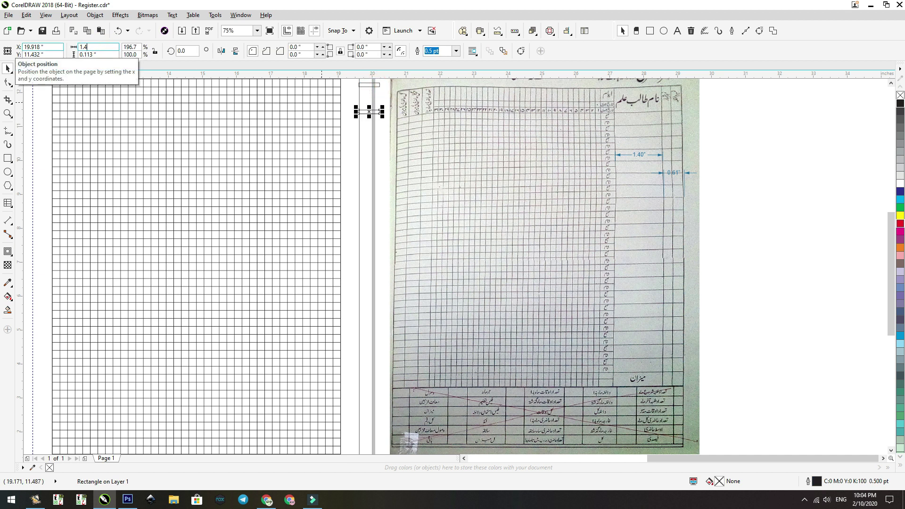
pyautogui.press('Return')
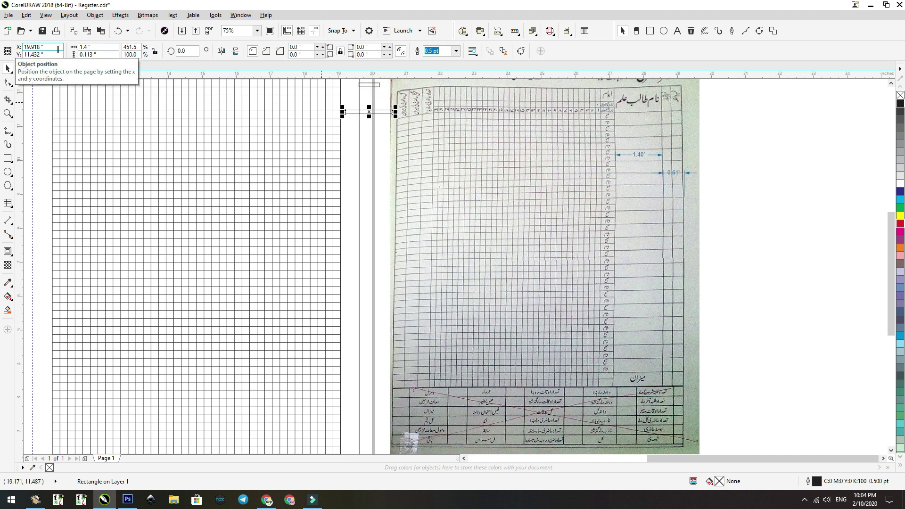
pyautogui.click(757, 168)
# Step: Dimension the combined width of the three wider columns at the left edge of the scanned grid
pyautogui.press('z')
pyautogui.moveTo(465, 148); pyautogui.dragTo(404, 201)
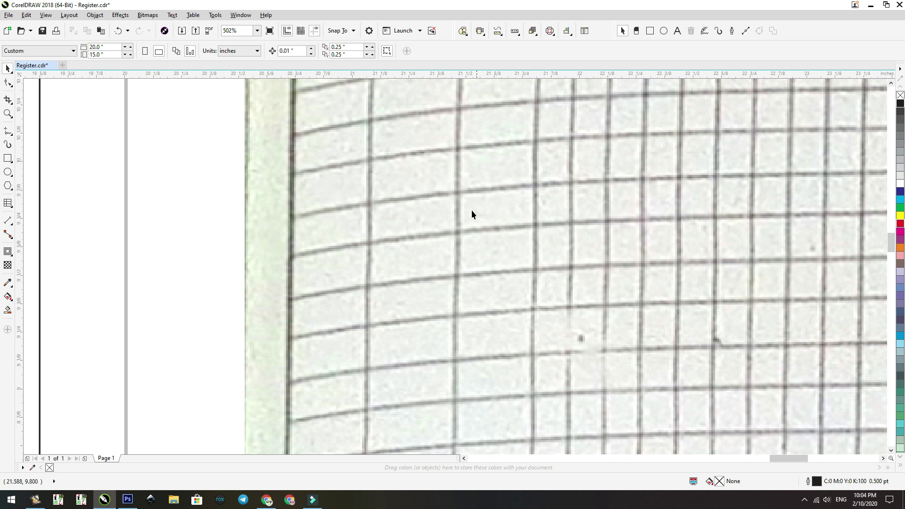
pyautogui.click(8, 221)
pyautogui.moveTo(292, 175); pyautogui.dragTo(536, 166)
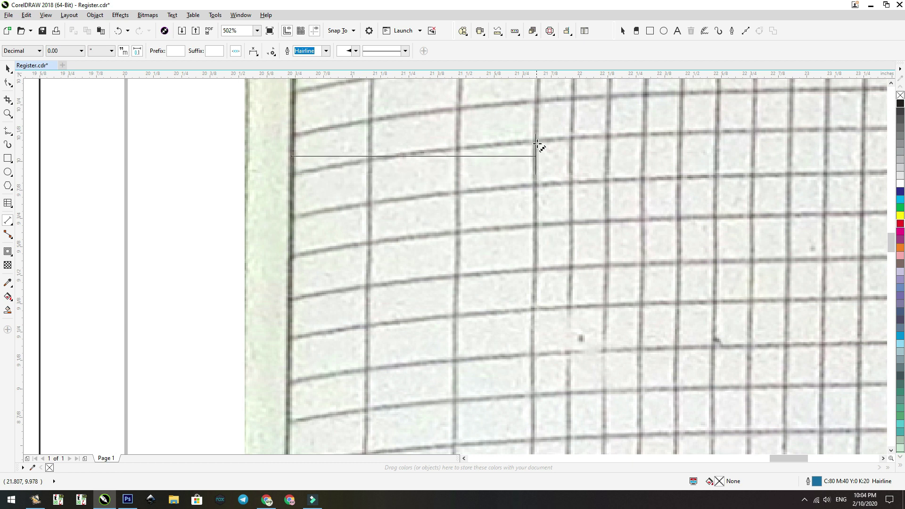
pyautogui.click(536, 122)
pyautogui.scroll(-1, 518, 123)
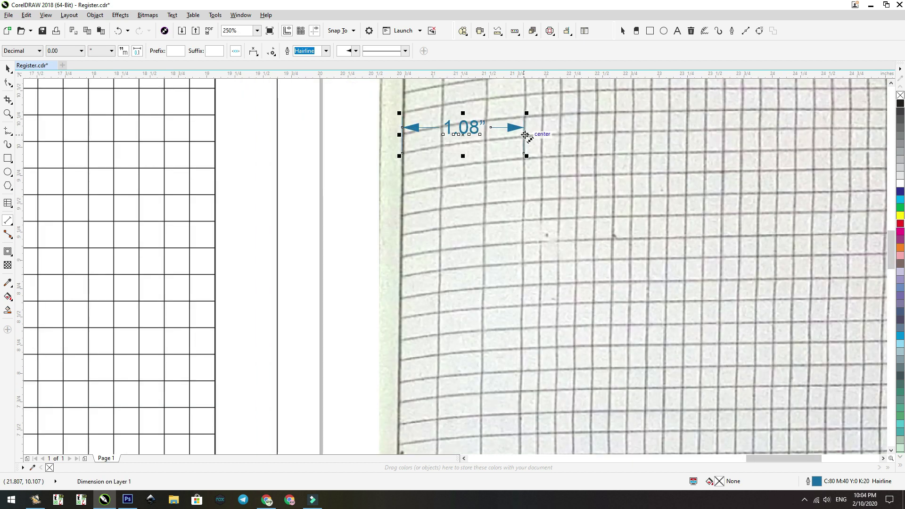
pyautogui.press('space')
# Step: Place a copy of the 1.4-inch rectangle below it and set the copy's width to 1.08 inches
pyautogui.scroll(-1, 585, 169)
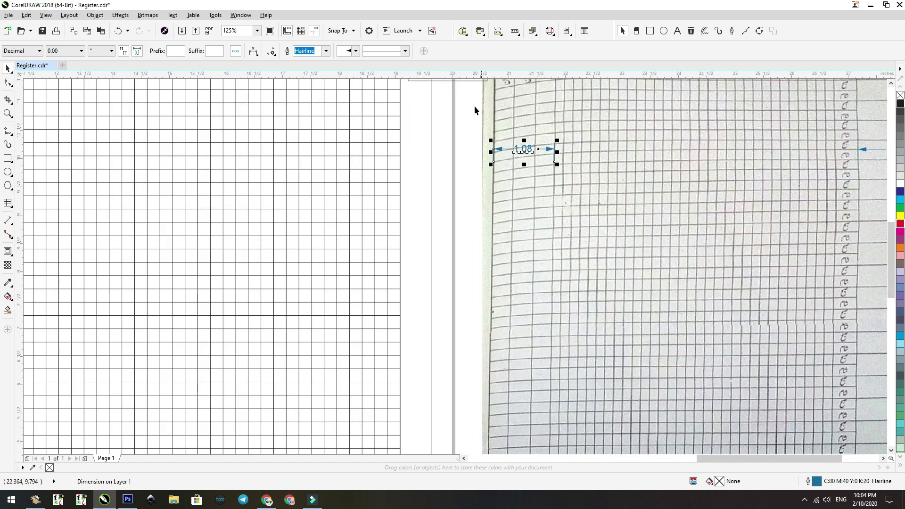
pyautogui.moveTo(468, 81); pyautogui.dragTo(472, 122)
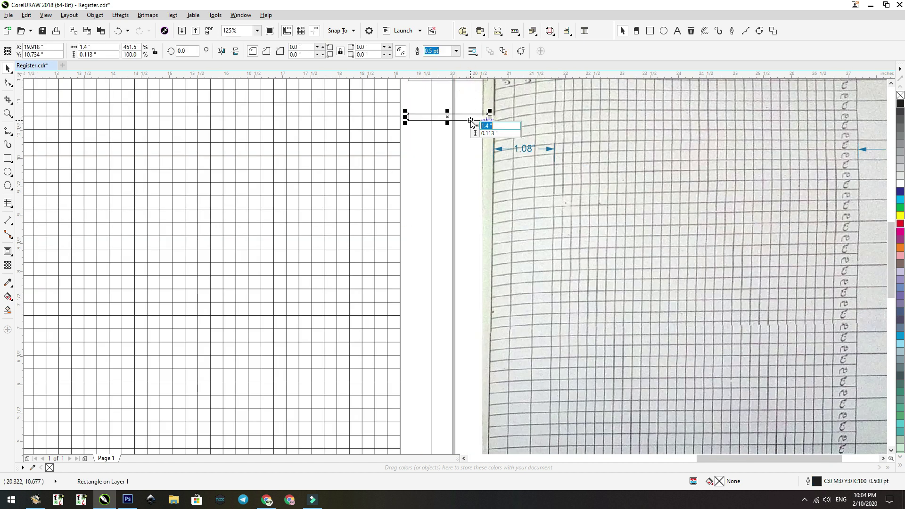
pyautogui.write('1.08')
pyautogui.press('Return')
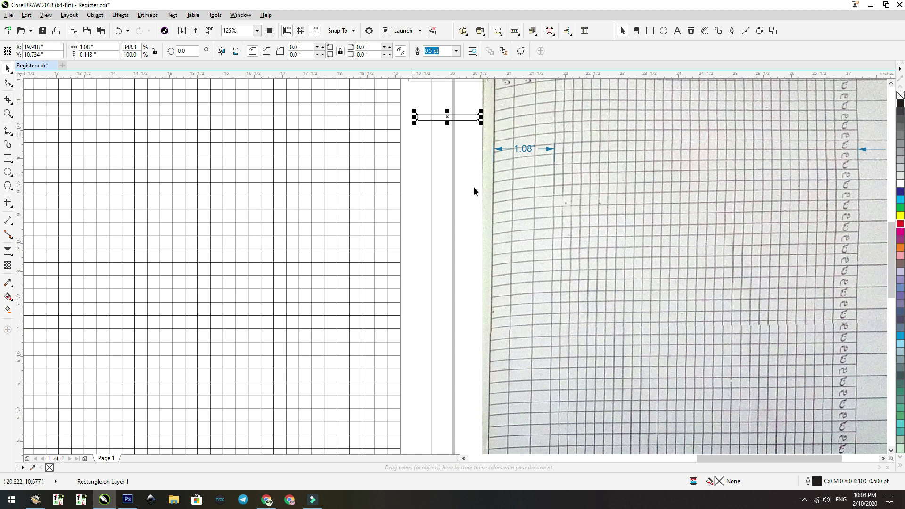
pyautogui.click(465, 177)
pyautogui.scroll(-2, 524, 177)
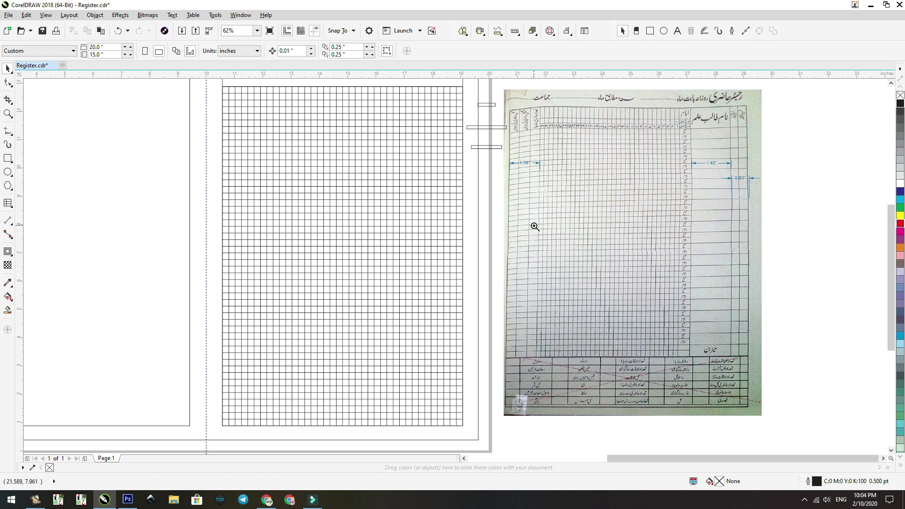
# Step: Snap the 0.61-inch rectangle inside the table's right edge and butt the 1.4-inch rectangle against its left end
pyautogui.scroll(1, 527, 195)
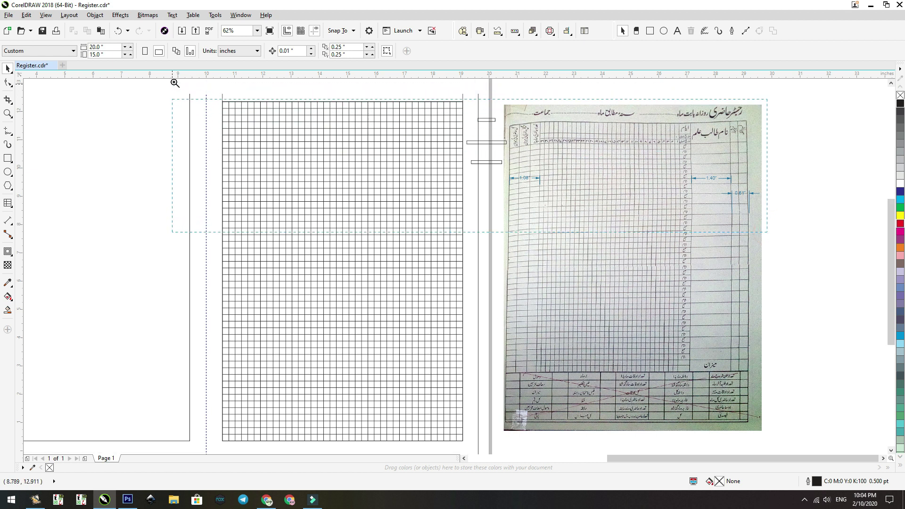
pyautogui.scroll(2, 528, 195)
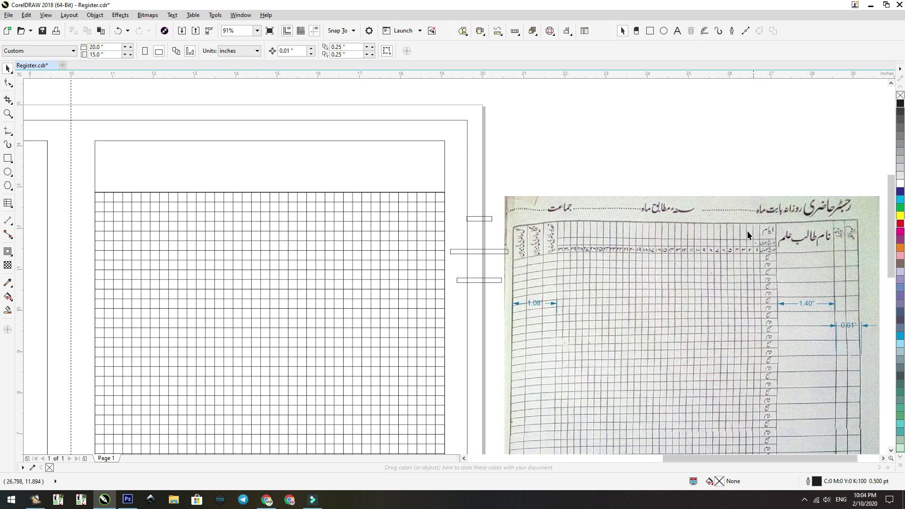
pyautogui.moveTo(784, 220); pyautogui.dragTo(621, 285)
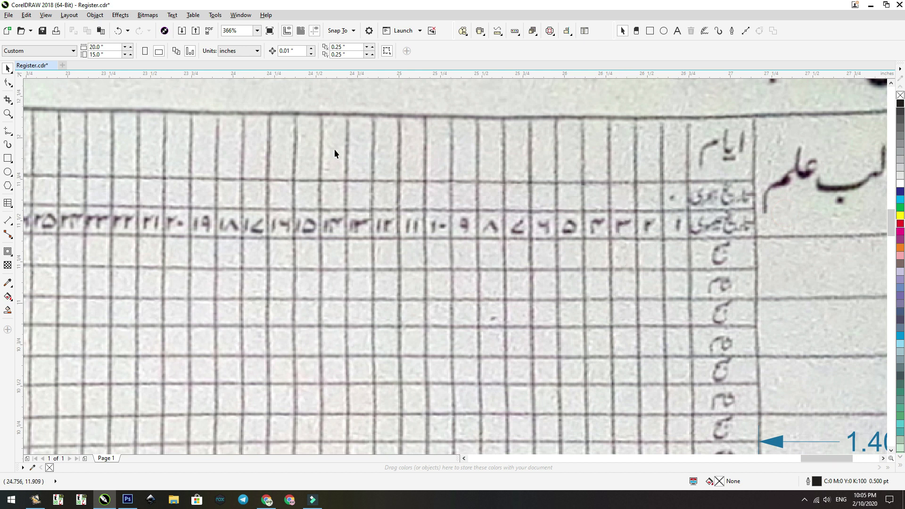
pyautogui.scroll(-7, 686, 169)
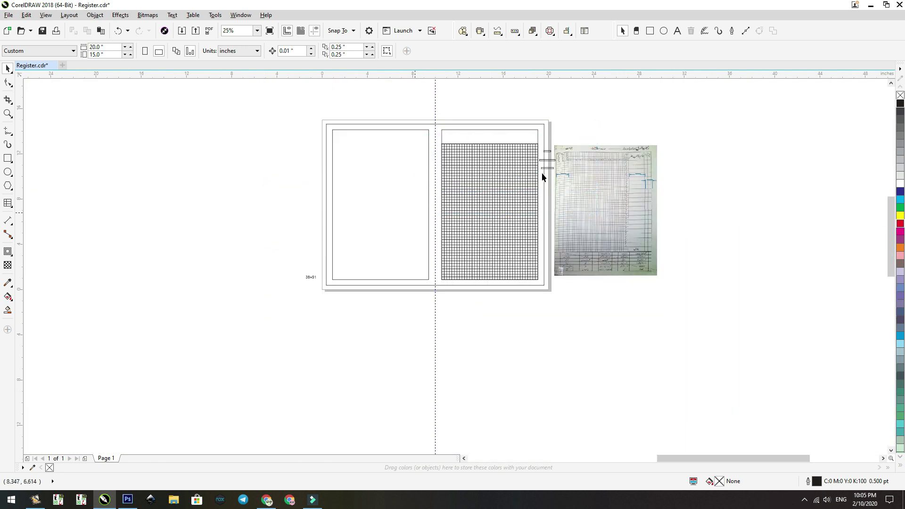
pyautogui.scroll(4, 576, 175)
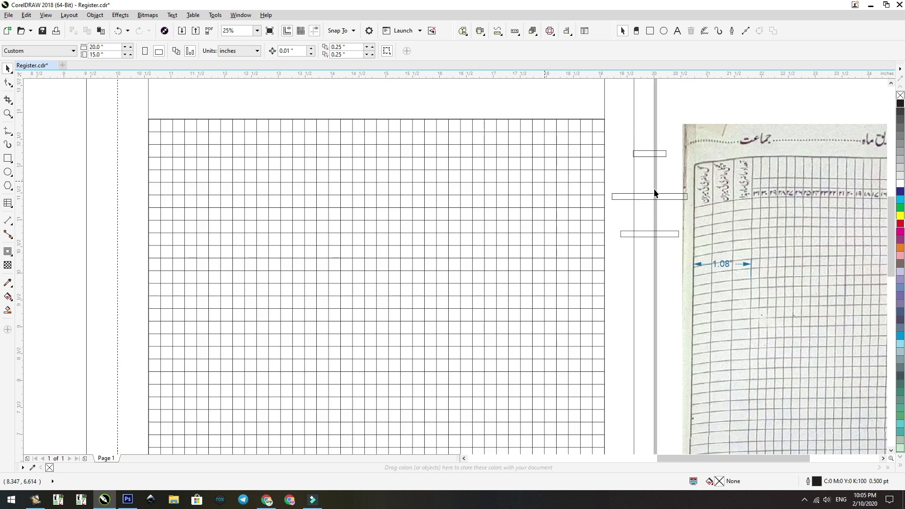
pyautogui.click(661, 156)
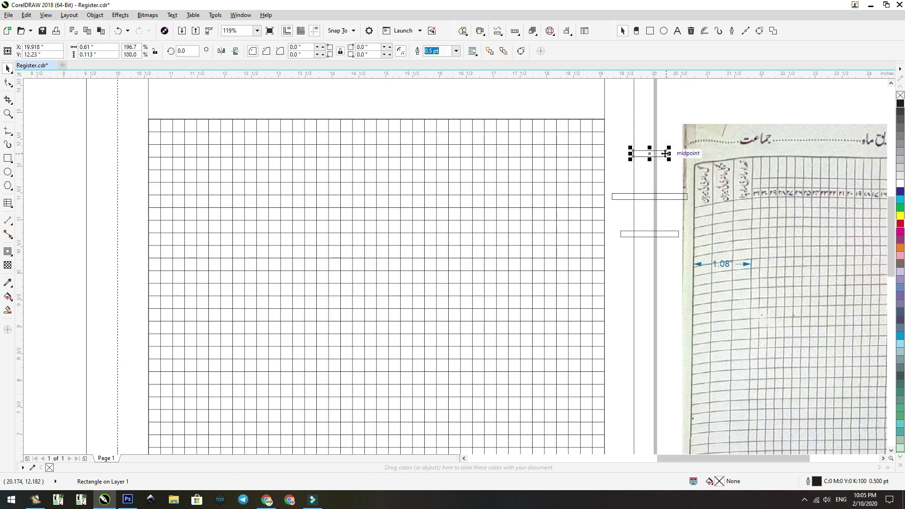
pyautogui.moveTo(666, 153); pyautogui.dragTo(604, 153)
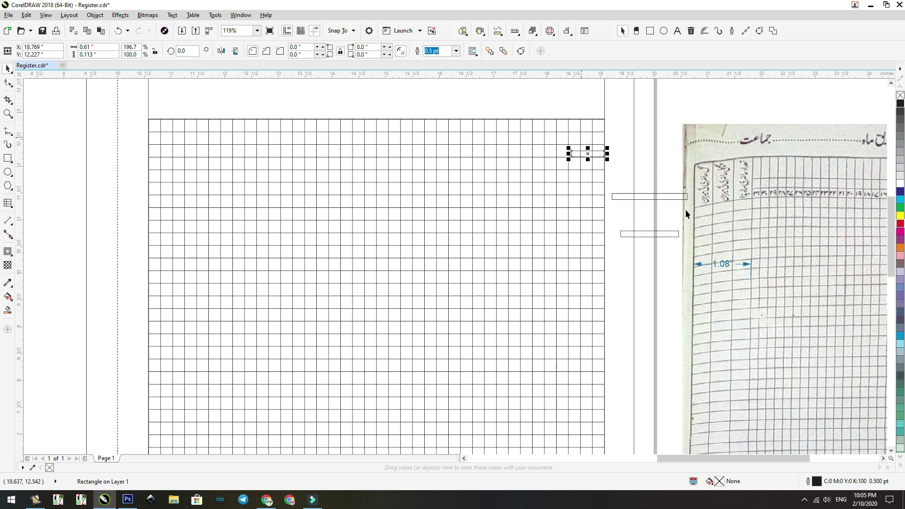
pyautogui.click(672, 198)
pyautogui.moveTo(687, 197); pyautogui.dragTo(571, 153)
# Step: Snap the 1.08-inch rectangle inside the table's left edge, slightly lower than the other two rectangles
pyautogui.click(673, 234)
pyautogui.moveTo(622, 234); pyautogui.dragTo(149, 165)
pyautogui.click(653, 118)
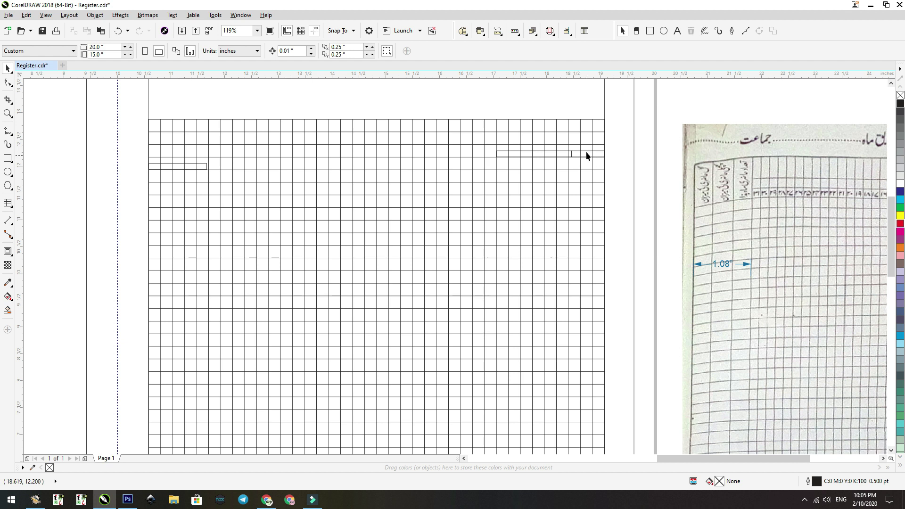
# Step: Copy the 0.61-inch rectangle to the left end of the 1.4-inch one and narrow the copy to about 0.45 inch
pyautogui.moveTo(745, 458); pyautogui.dragTo(800, 458)
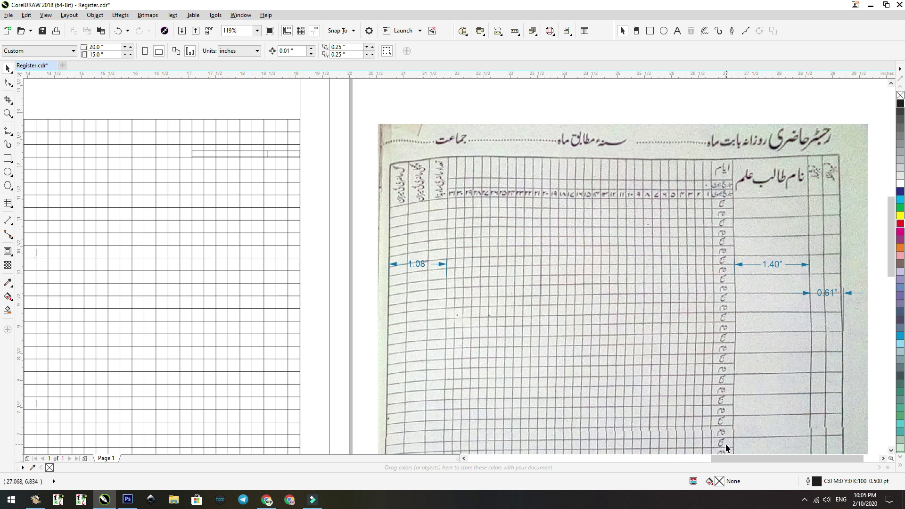
pyautogui.moveTo(726, 458)
pyautogui.mouseDown()
pyautogui.moveTo(705, 463)
pyautogui.moveTo(729, 462)
pyautogui.mouseUp()
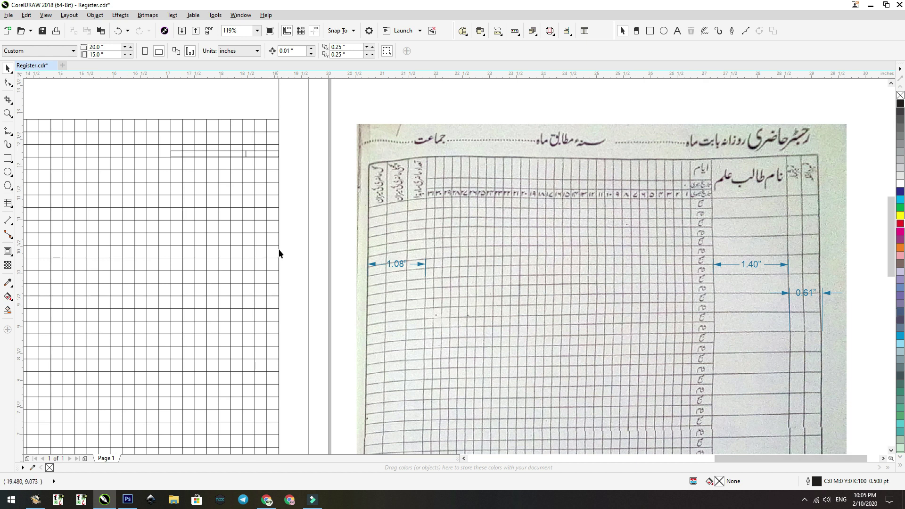
pyautogui.moveTo(730, 459); pyautogui.dragTo(694, 463)
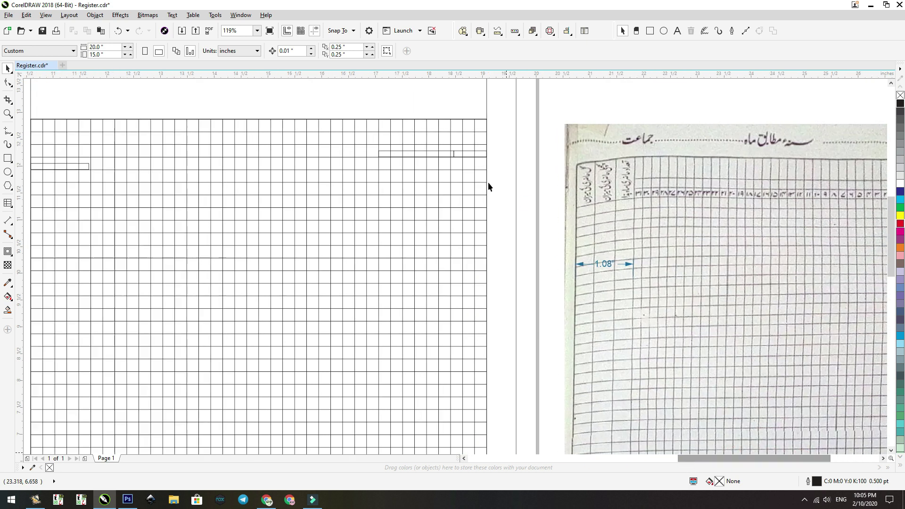
pyautogui.click(485, 154)
pyautogui.click(486, 154)
pyautogui.moveTo(486, 153); pyautogui.dragTo(351, 155)
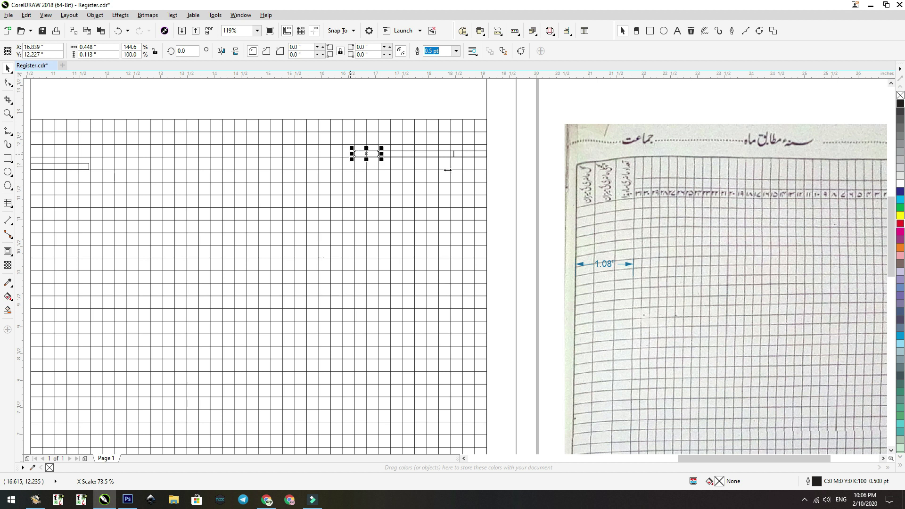
pyautogui.click(545, 118)
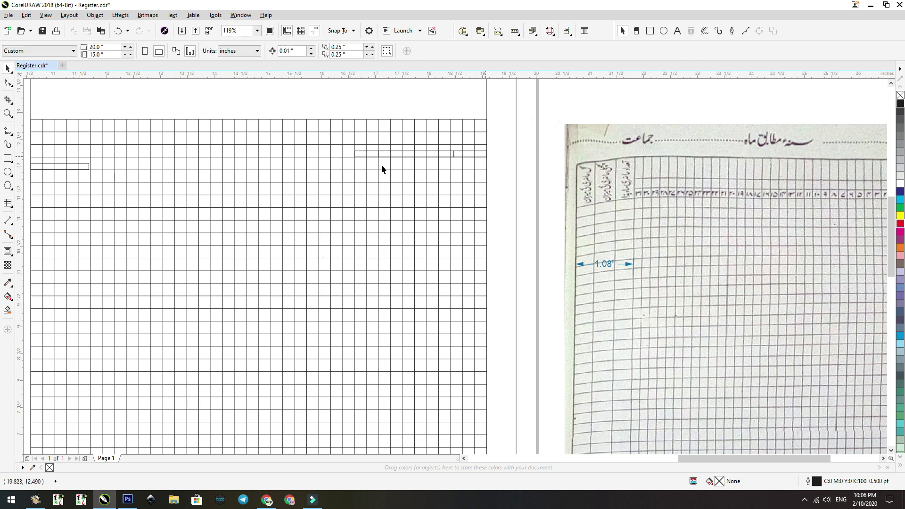
# Step: Move the right border of the table's third column to the right end of the 1.08-inch guide rectangle
pyautogui.scroll(-2, 456, 165)
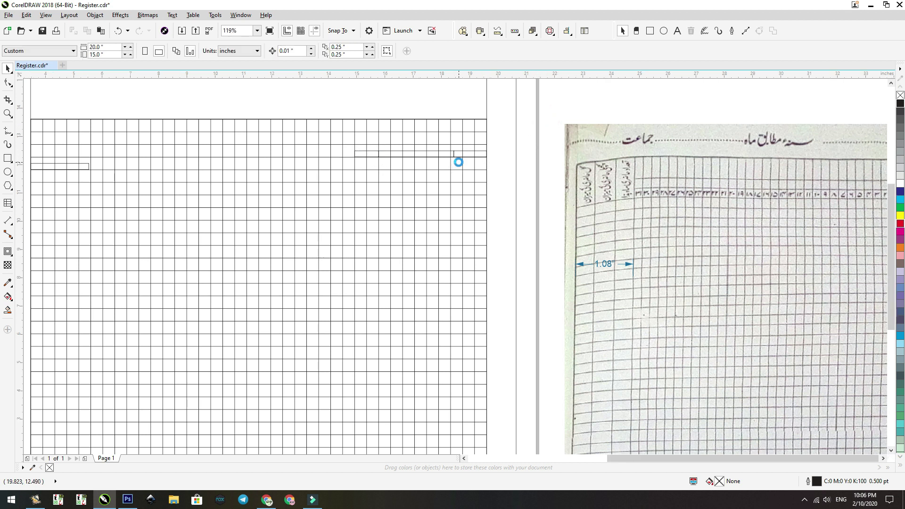
pyautogui.press('z')
pyautogui.moveTo(212, 133); pyautogui.dragTo(479, 228)
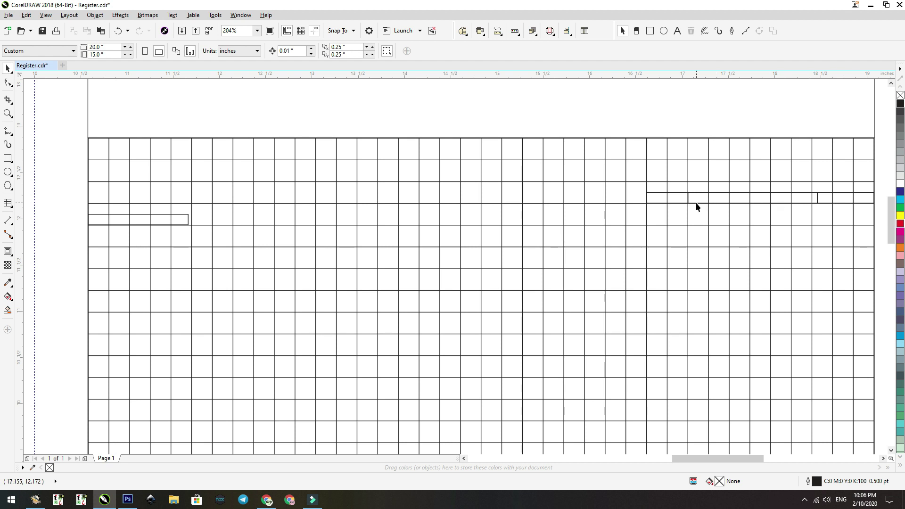
pyautogui.click(192, 205)
pyautogui.click(192, 217)
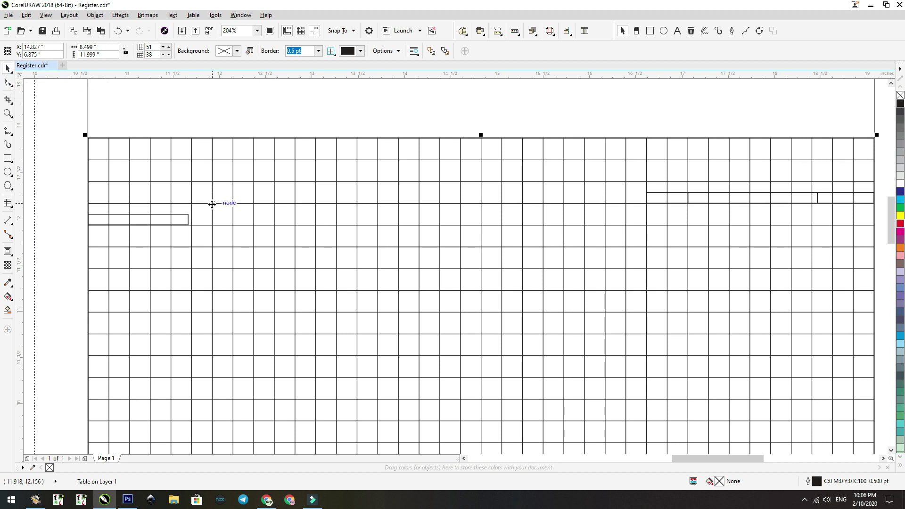
pyautogui.click(8, 204)
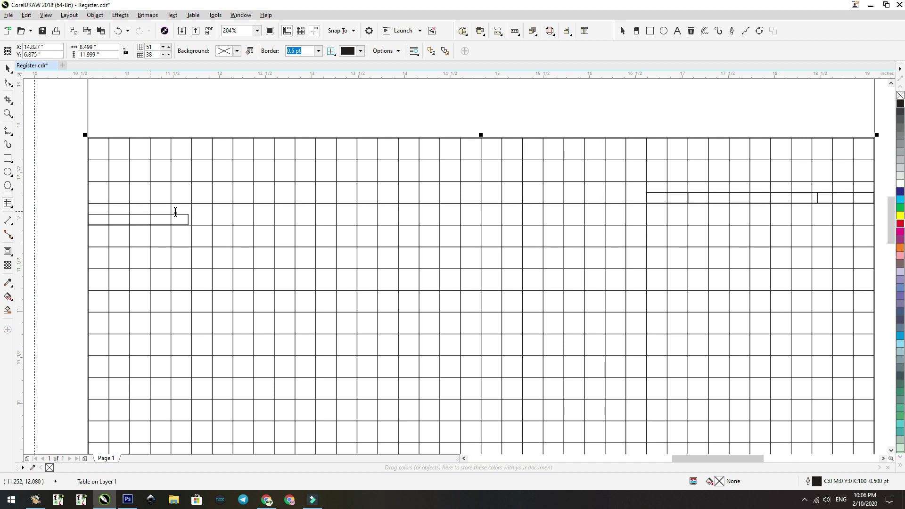
pyautogui.moveTo(191, 212)
pyautogui.mouseDown()
pyautogui.moveTo(207, 214)
pyautogui.moveTo(152, 208)
pyautogui.moveTo(188, 226)
pyautogui.mouseUp()
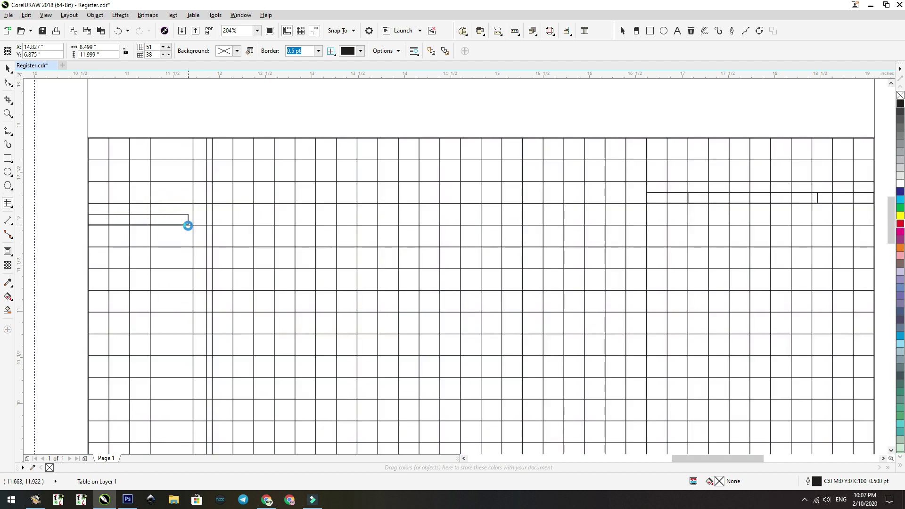
# Step: Delete the 1.08-inch guide rectangle at the table's left edge
pyautogui.press('space')
pyautogui.click(172, 219)
pyautogui.rightClick(173, 218)
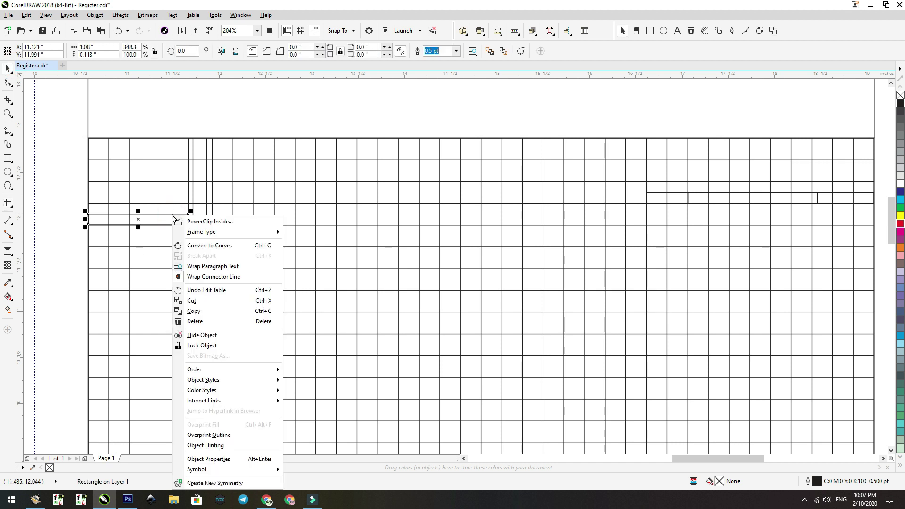
pyautogui.click(204, 322)
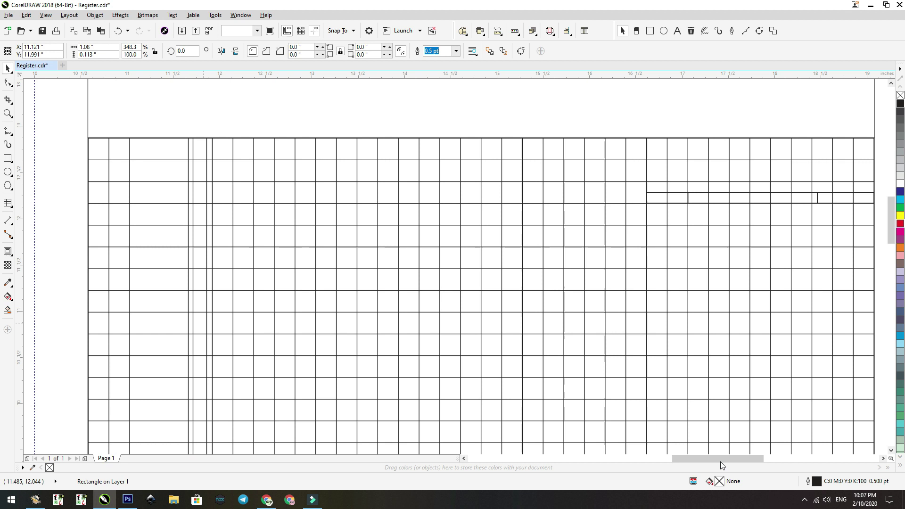
# Step: Align the table column border near the right edge with the left end of the 0.61-inch guide rectangle
pyautogui.moveTo(720, 458); pyautogui.dragTo(750, 457)
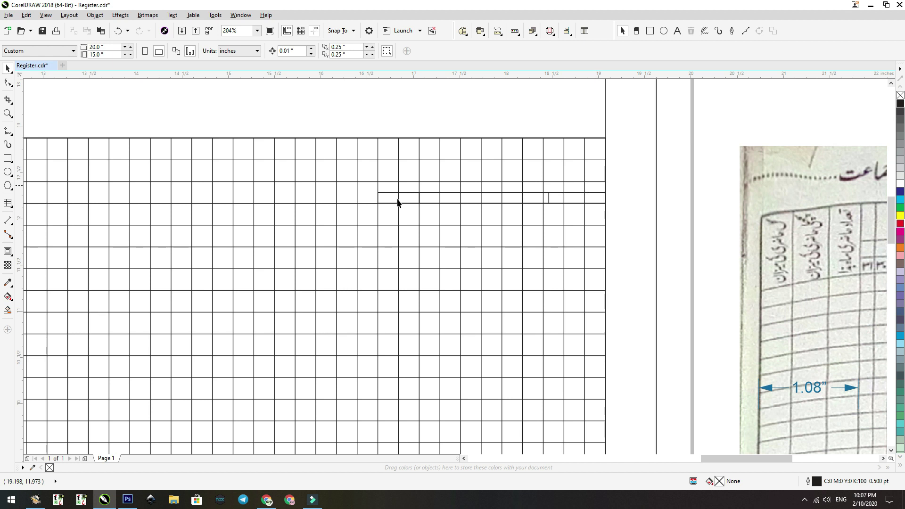
pyautogui.click(586, 191)
pyautogui.click(431, 207)
pyautogui.click(10, 207)
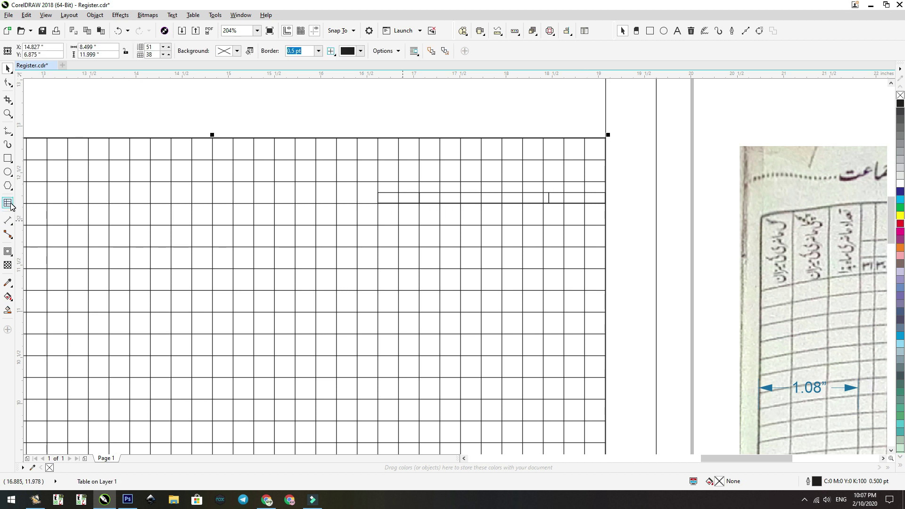
pyautogui.click(11, 207)
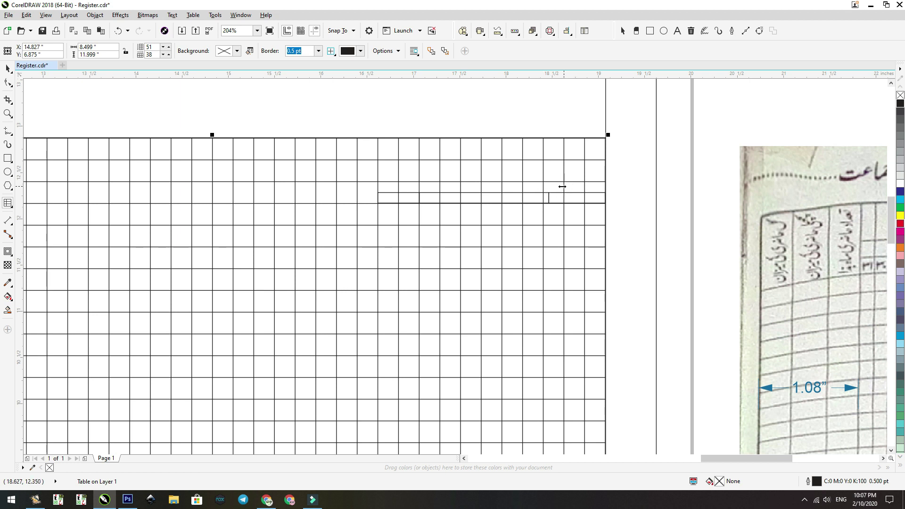
pyautogui.moveTo(565, 188); pyautogui.dragTo(549, 187)
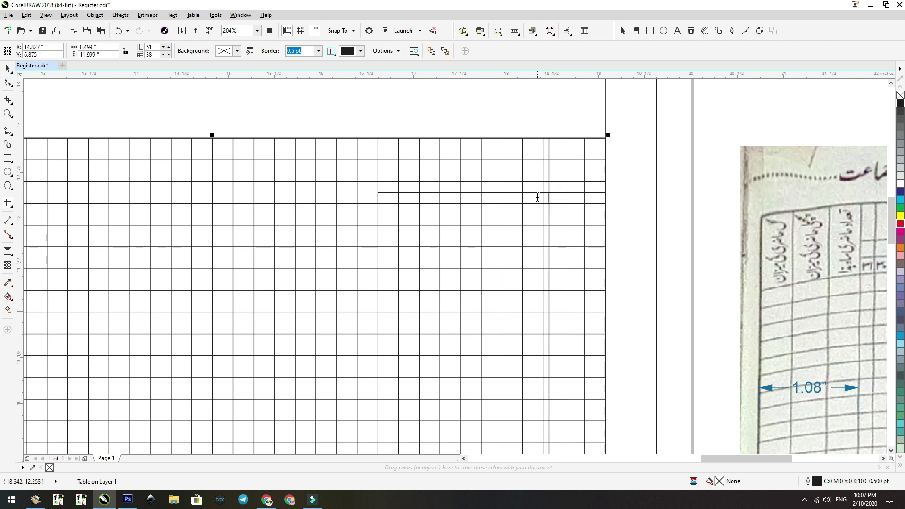
# Step: Shift the neighbouring column borders leftward and align two of them with the left and right ends of the 0.45-inch guide rectangle
pyautogui.moveTo(543, 189); pyautogui.dragTo(493, 203)
pyautogui.moveTo(269, 171); pyautogui.dragTo(257, 173)
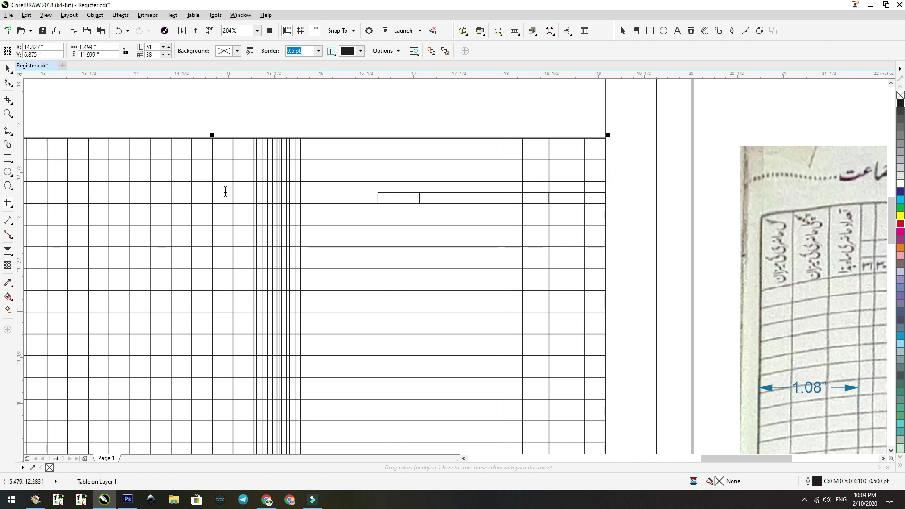
pyautogui.moveTo(504, 166); pyautogui.dragTo(379, 199)
pyautogui.moveTo(503, 193); pyautogui.dragTo(419, 204)
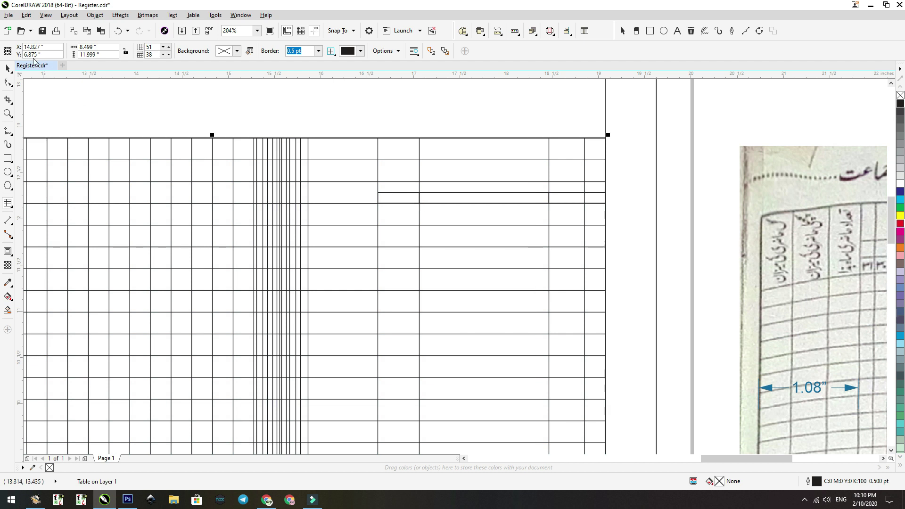
# Step: Delete the 0.45-inch, 1.4-inch and 0.61-inch guide rectangles from the right part of the table
pyautogui.click(8, 69)
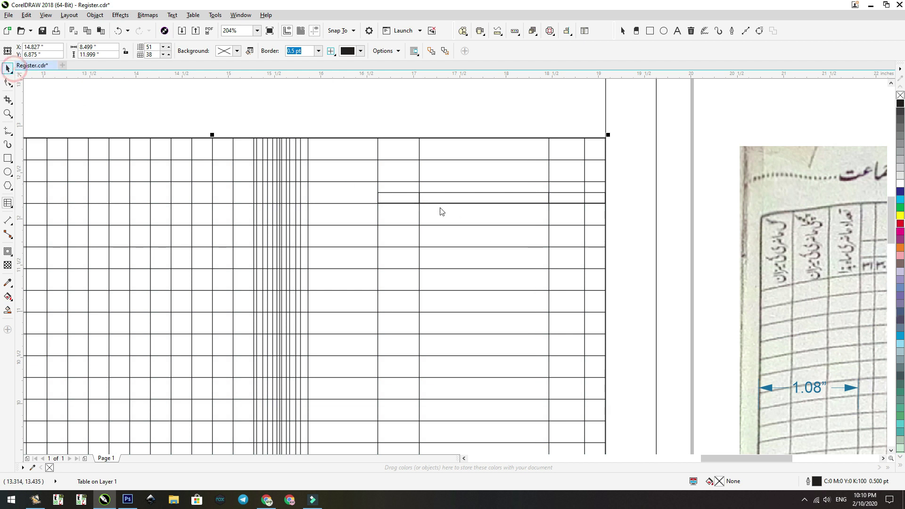
pyautogui.click(409, 194)
pyautogui.click(409, 196)
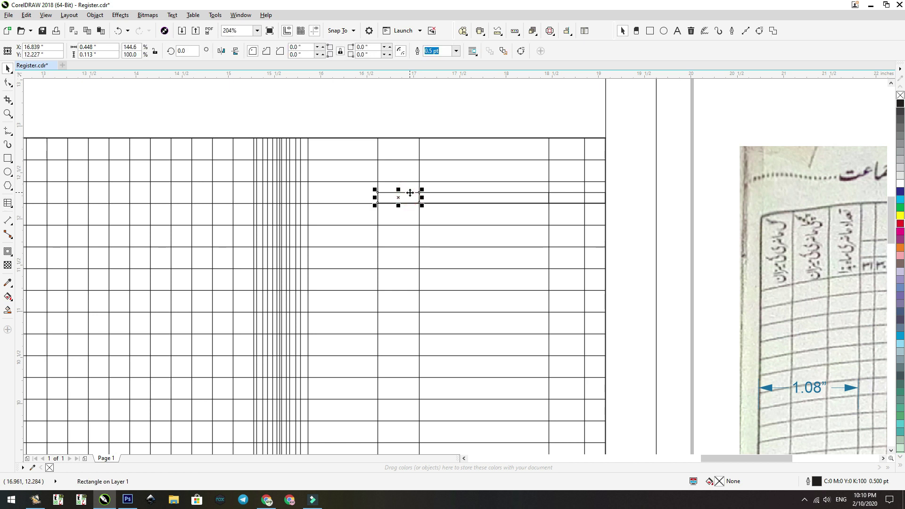
pyautogui.rightClick(410, 194)
pyautogui.click(434, 300)
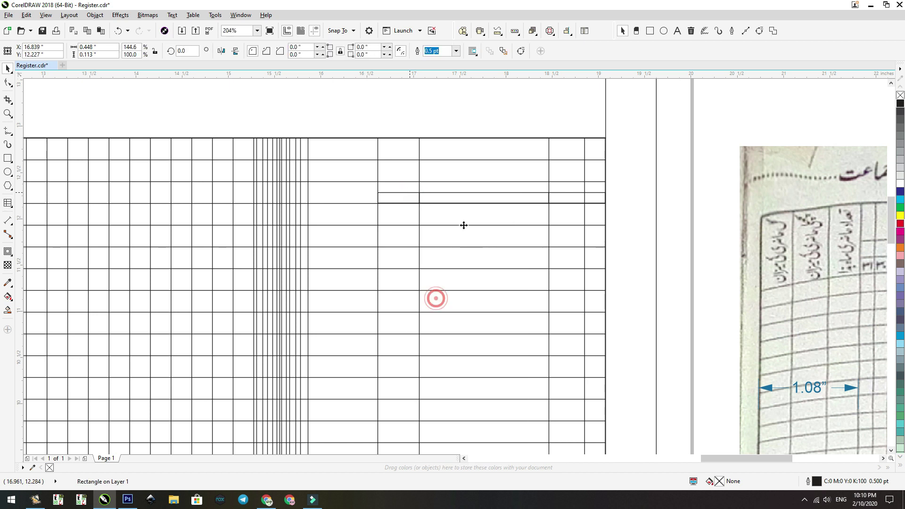
pyautogui.click(467, 193)
pyautogui.rightClick(467, 193)
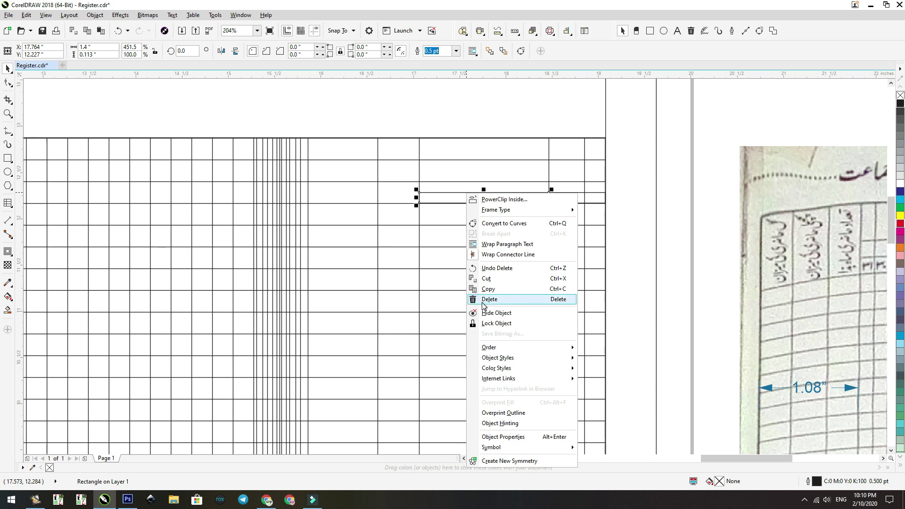
pyautogui.click(482, 300)
pyautogui.click(572, 197)
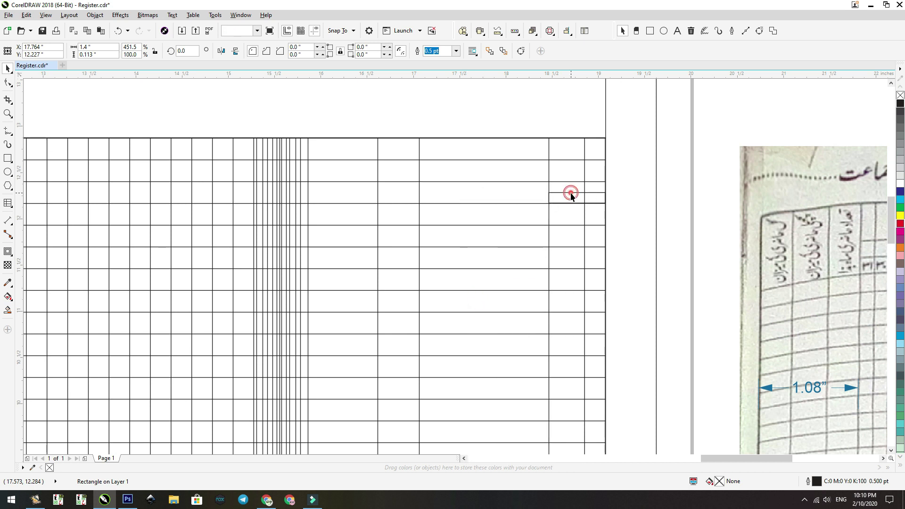
pyautogui.rightClick(573, 194)
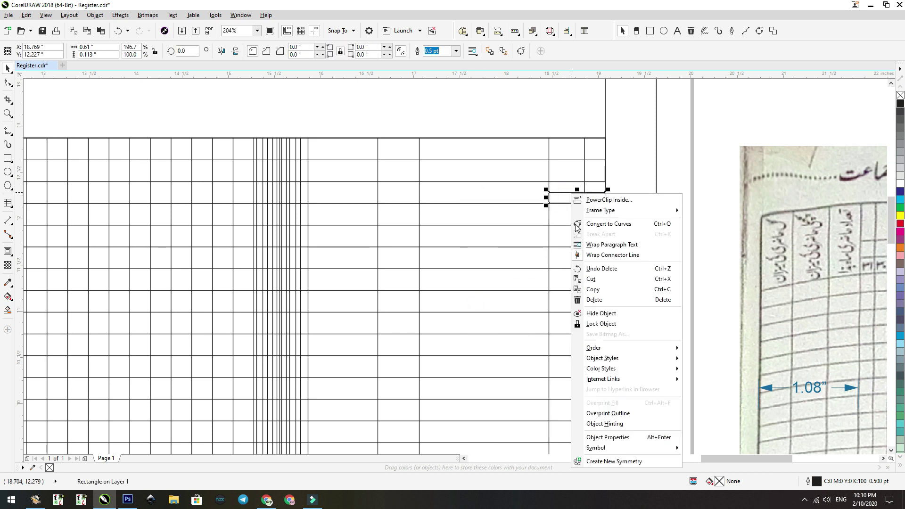
pyautogui.click(596, 300)
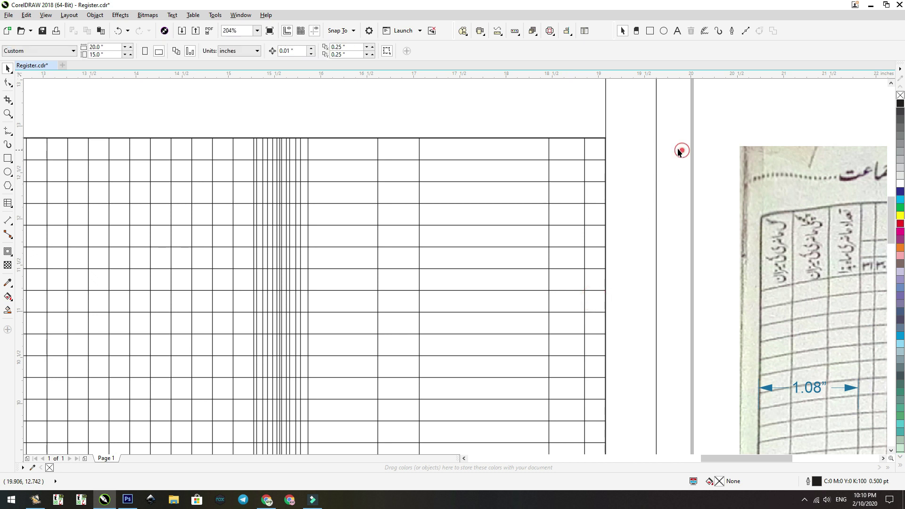
# Step: Distribute the table's two rightmost columns evenly
pyautogui.press('F4')
pyautogui.moveTo(363, 125); pyautogui.dragTo(839, 430)
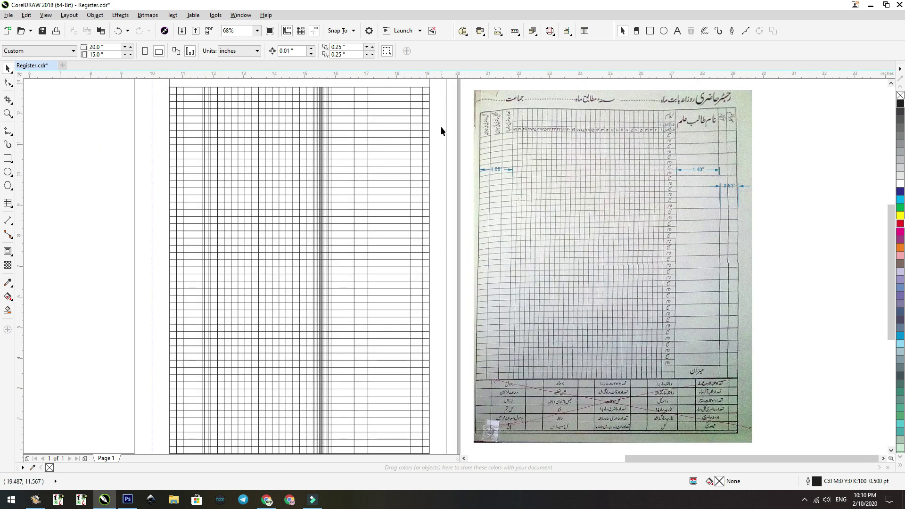
pyautogui.scroll(2, 142, 80)
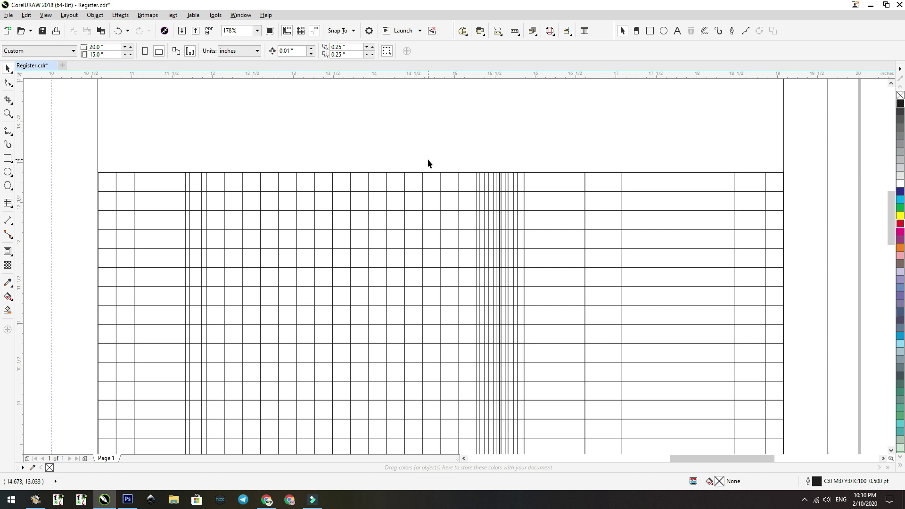
pyautogui.scroll(-2, 428, 164)
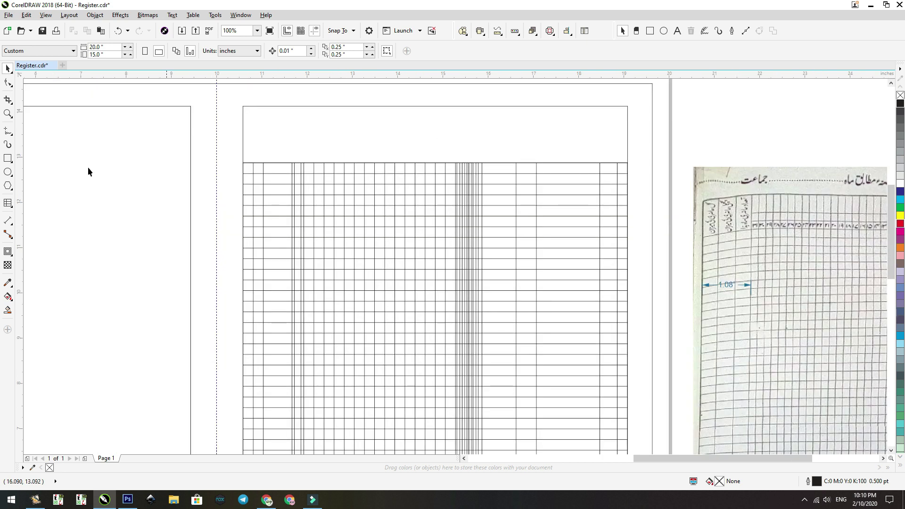
pyautogui.click(8, 204)
pyautogui.click(619, 164)
pyautogui.click(607, 185)
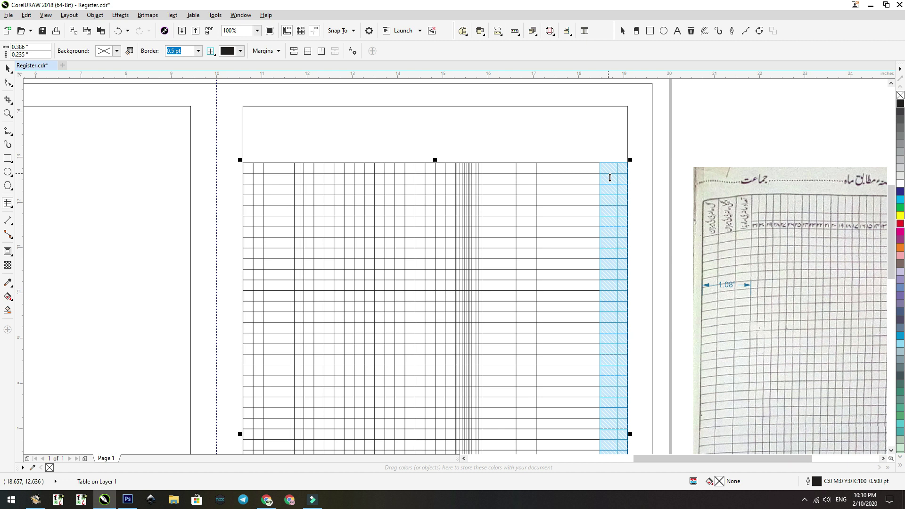
pyautogui.rightClick(610, 179)
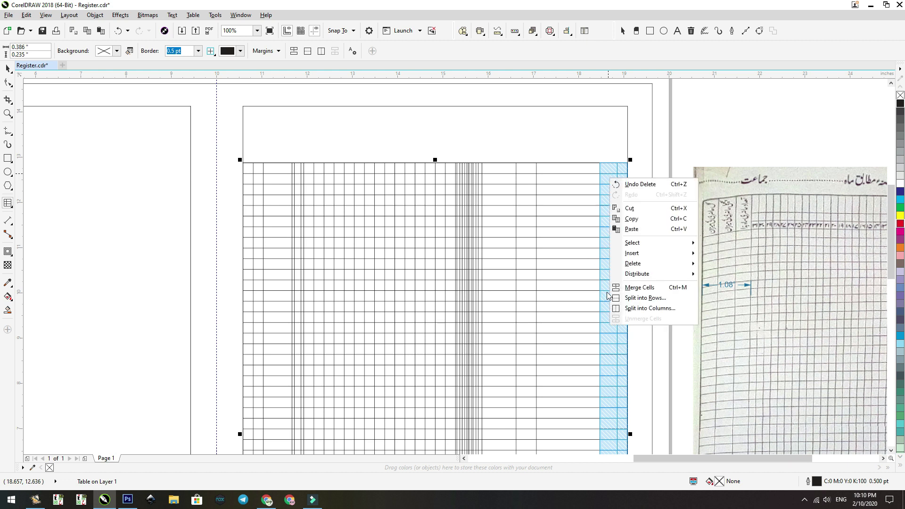
pyautogui.moveTo(642, 279)
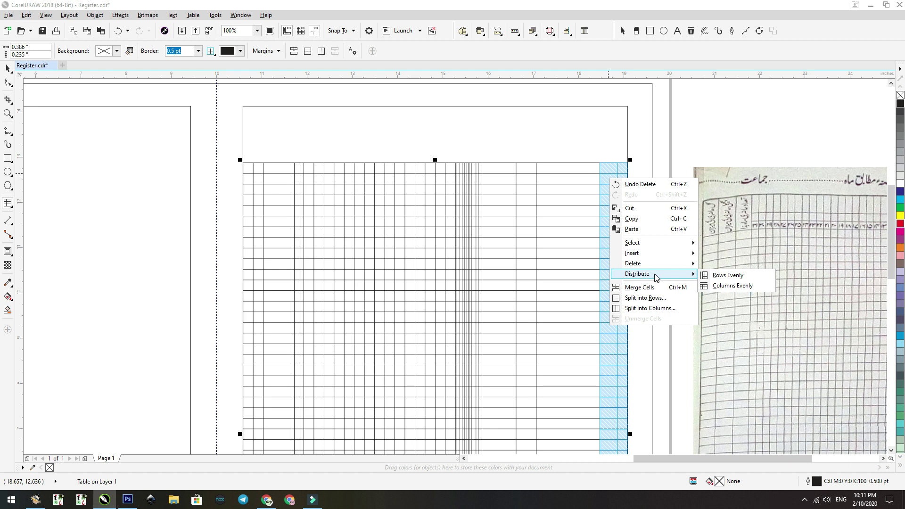
pyautogui.click(734, 287)
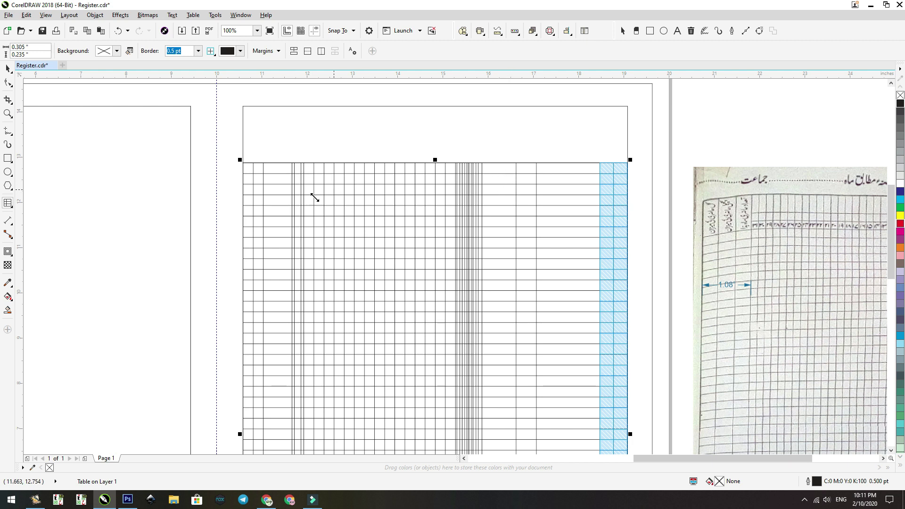
# Step: Distribute the table's three leftmost columns evenly, selecting them through their first three rows
pyautogui.moveTo(249, 169); pyautogui.dragTo(285, 191)
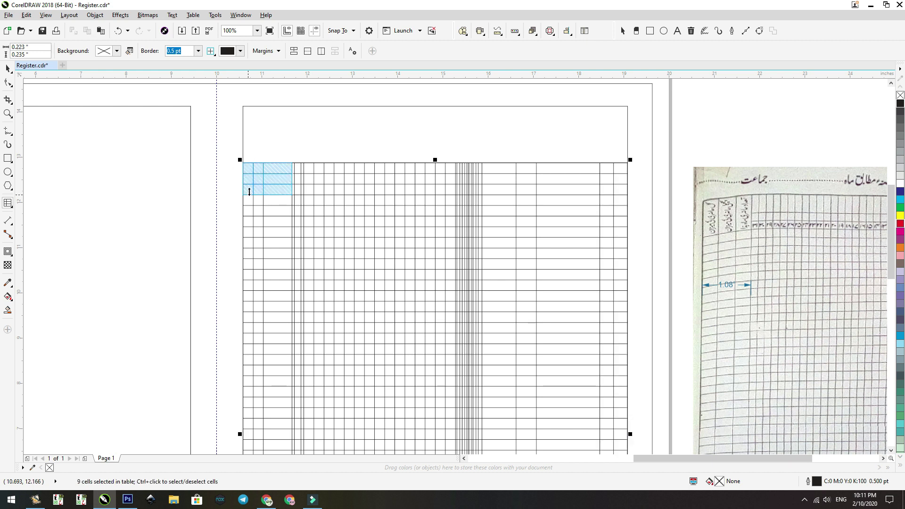
pyautogui.rightClick(250, 194)
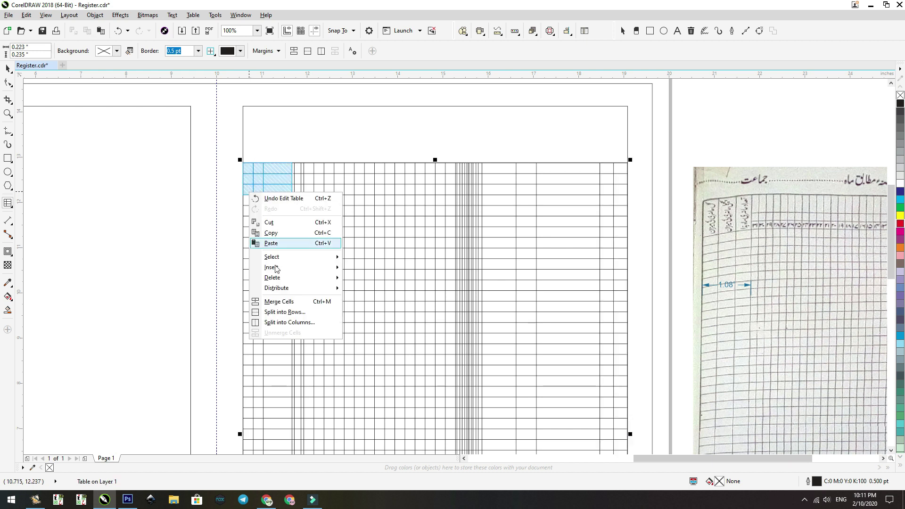
pyautogui.moveTo(293, 293)
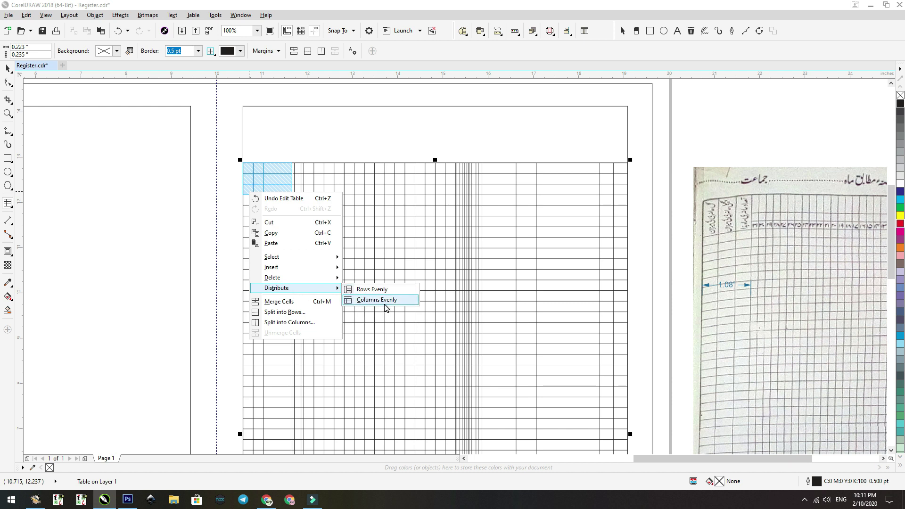
pyautogui.click(382, 301)
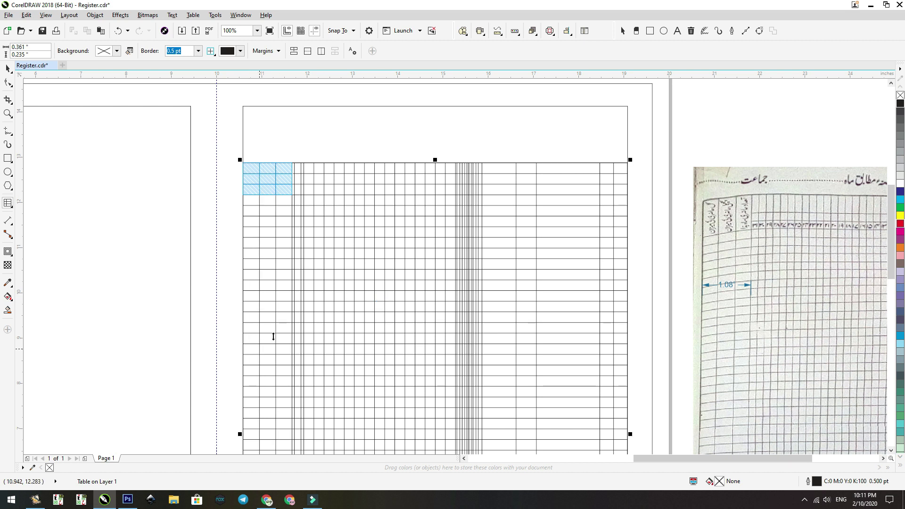
# Step: Distribute evenly all narrow day columns between the three leftmost columns and the 0.45-inch column
pyautogui.click(501, 168)
pyautogui.press('Escape')
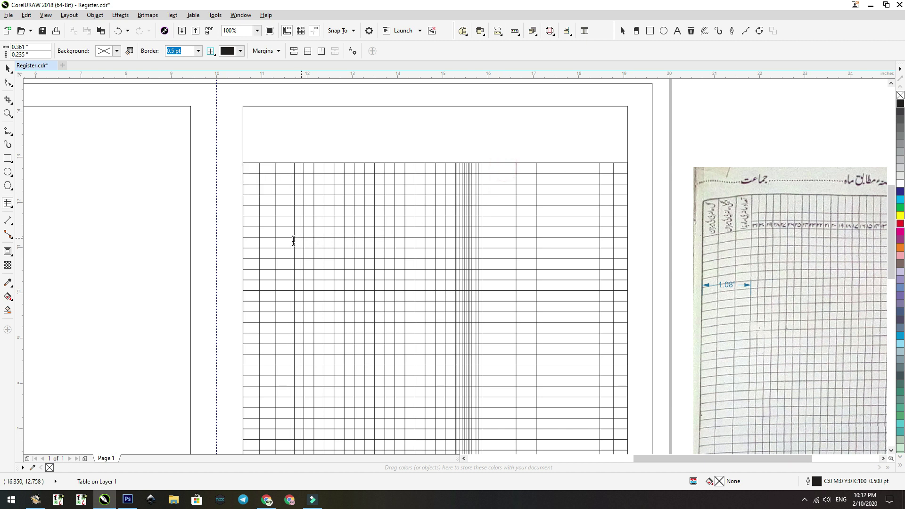
pyautogui.keyDown('shift'); pyautogui.click(294, 241); pyautogui.keyUp('shift')
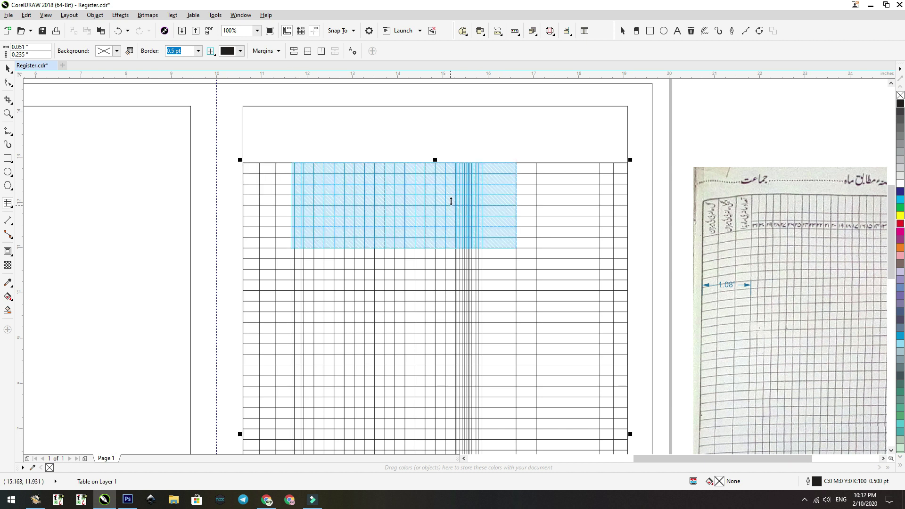
pyautogui.rightClick(451, 202)
pyautogui.moveTo(481, 302)
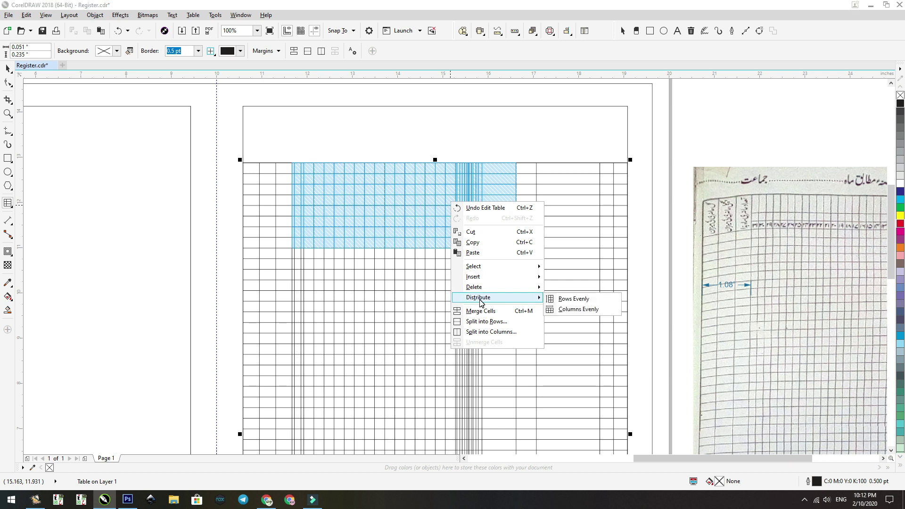
pyautogui.click(575, 309)
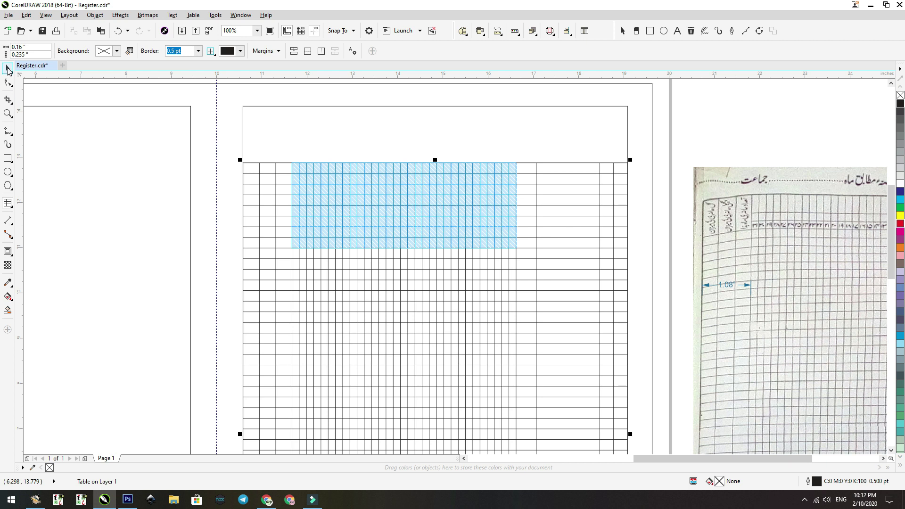
# Step: Deselect the table and save the document with its evened-out columns
pyautogui.click(688, 134)
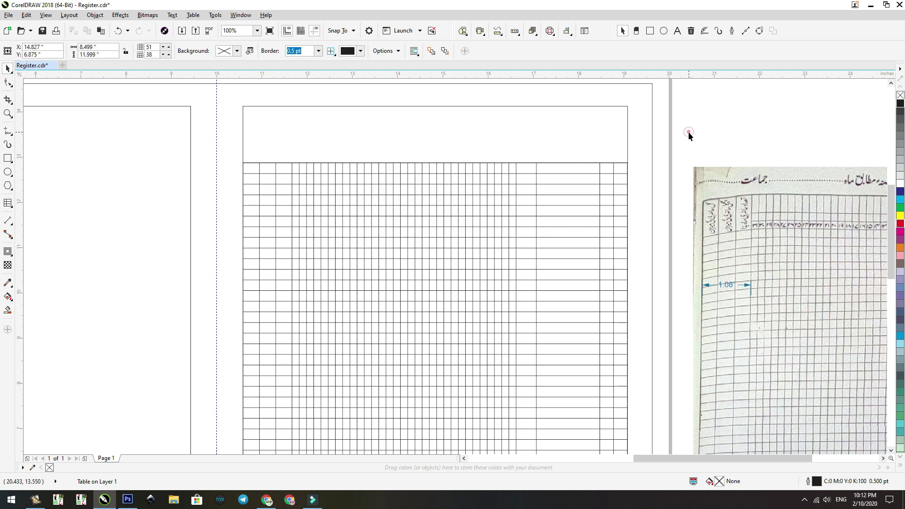
pyautogui.scroll(-2, 596, 151)
pyautogui.press('F2')
pyautogui.moveTo(361, 122); pyautogui.dragTo(836, 294)
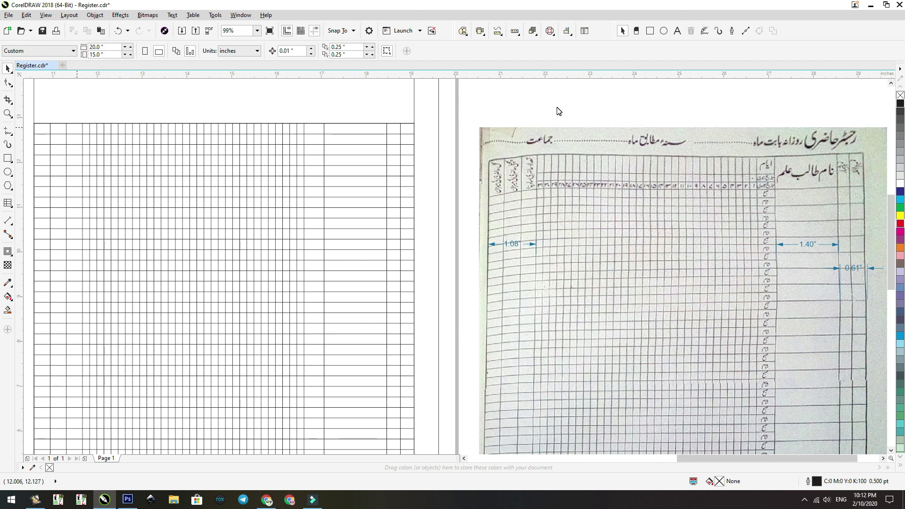
pyautogui.hotkey('ctrl', 's')
# Step: Check the scan's header layout and move the scanned register image slightly closer to the page's edge
pyautogui.press('z')
pyautogui.moveTo(725, 143); pyautogui.dragTo(834, 252)
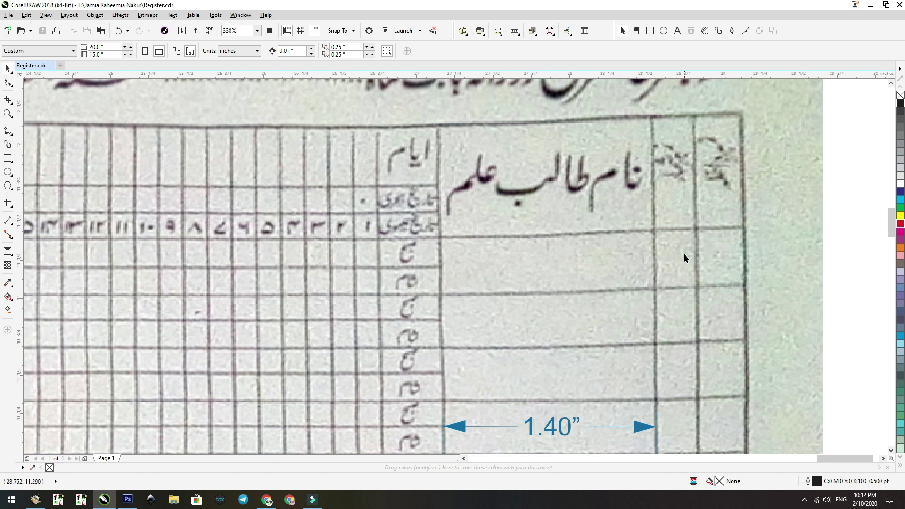
pyautogui.scroll(-4, 700, 261)
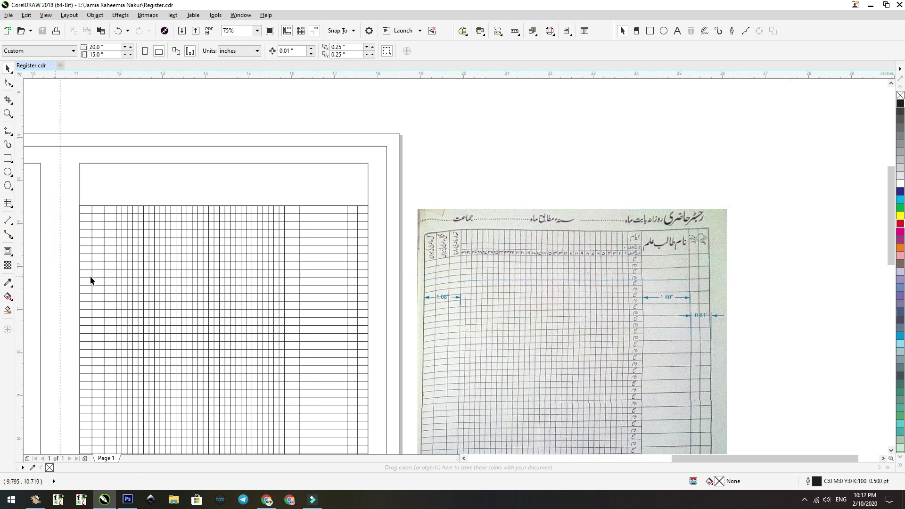
pyautogui.scroll(1, 764, 243)
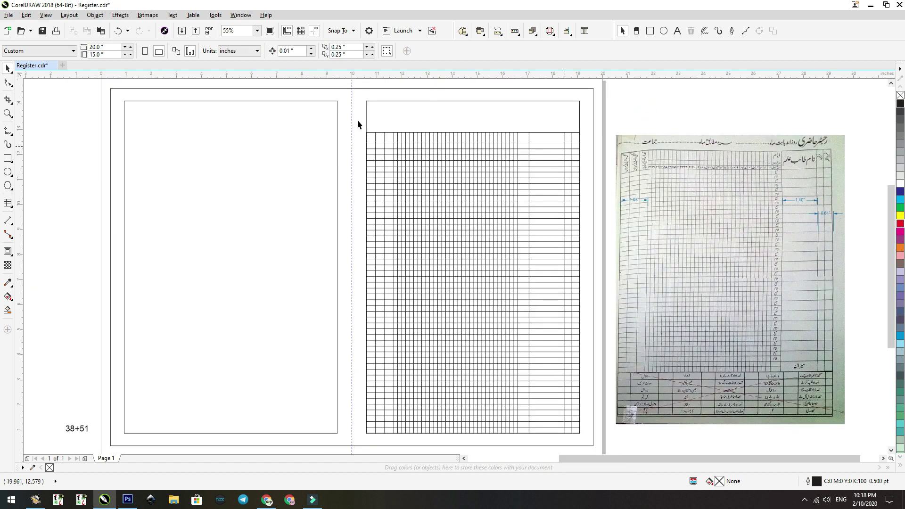
pyautogui.moveTo(354, 113); pyautogui.dragTo(809, 224)
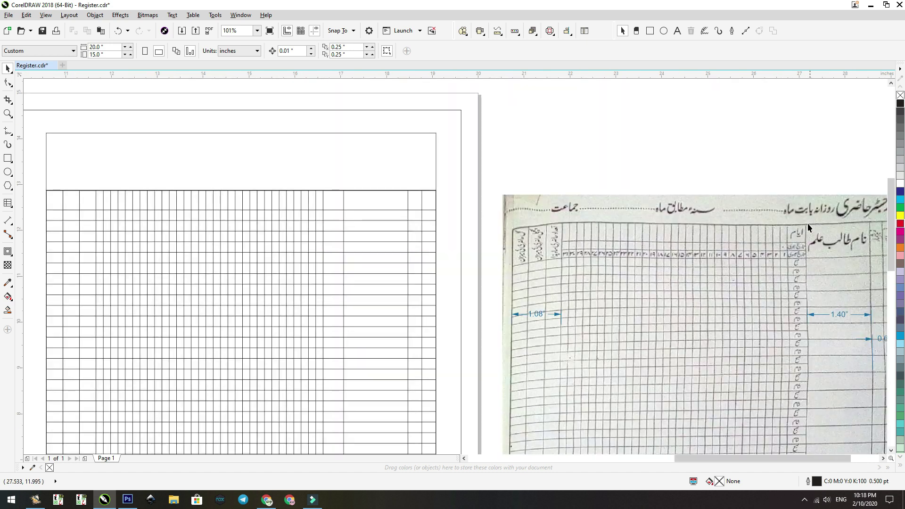
pyautogui.moveTo(739, 268); pyautogui.dragTo(719, 257)
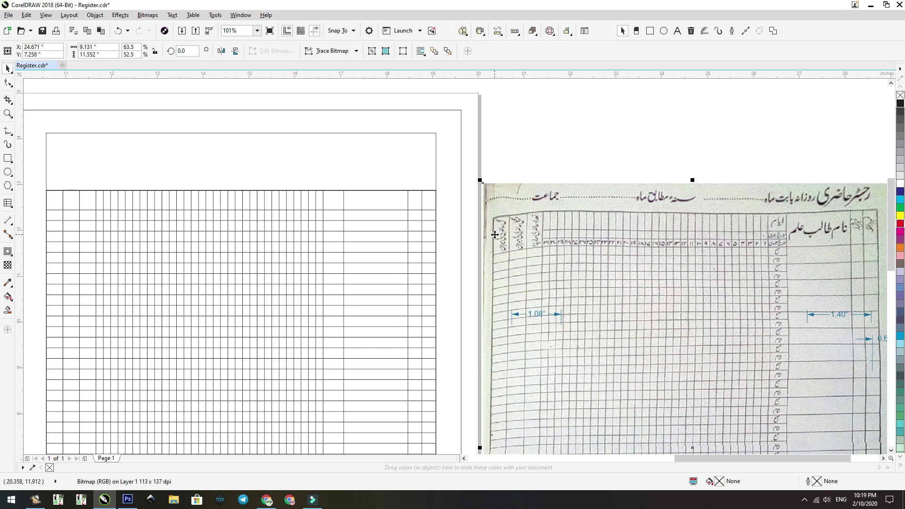
# Step: Merge the top three cells of the table's leftmost column into one header cell
pyautogui.click(7, 204)
pyautogui.click(53, 200)
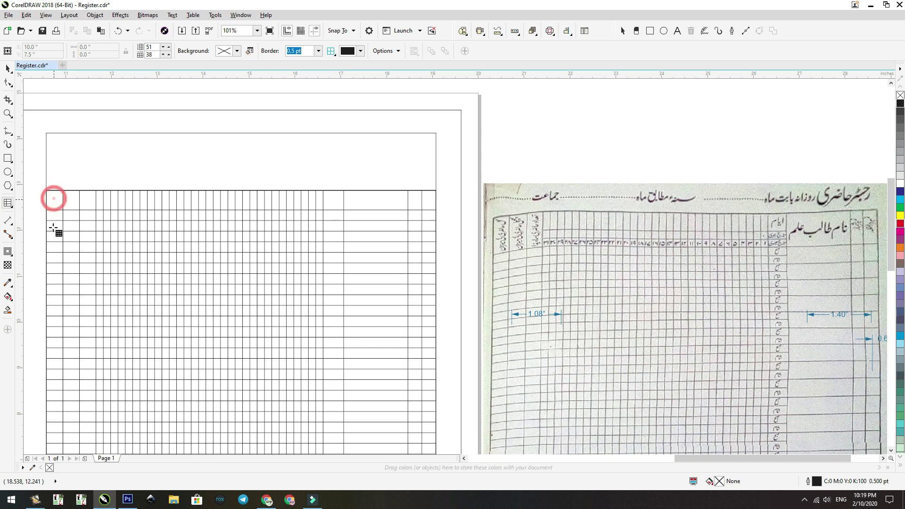
pyautogui.moveTo(54, 230); pyautogui.dragTo(57, 202)
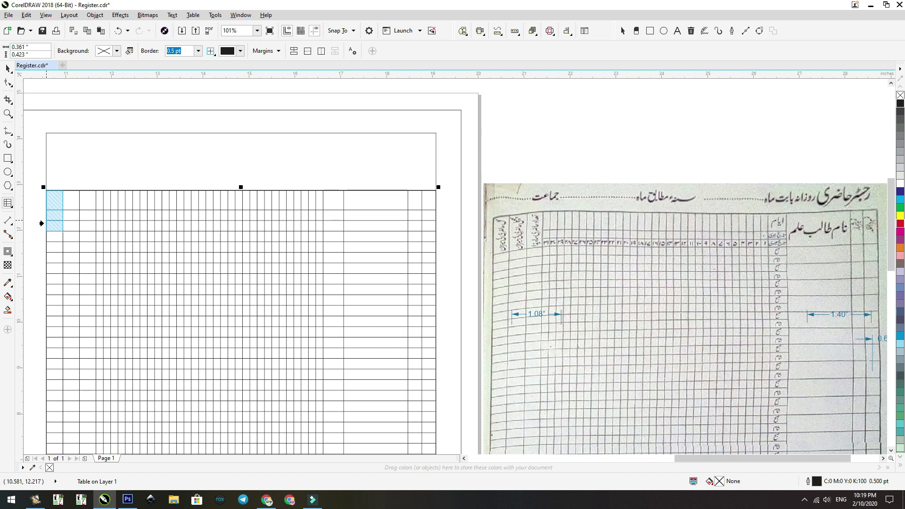
pyautogui.rightClick(54, 199)
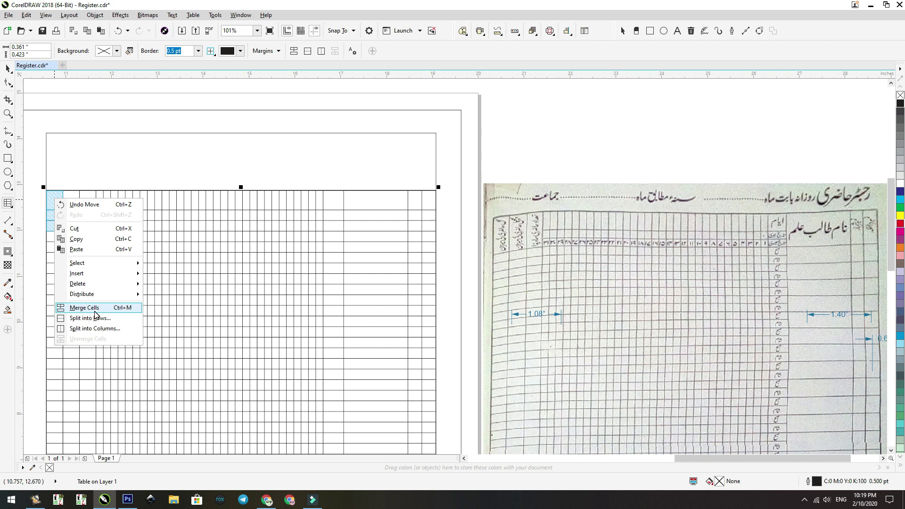
pyautogui.click(293, 53)
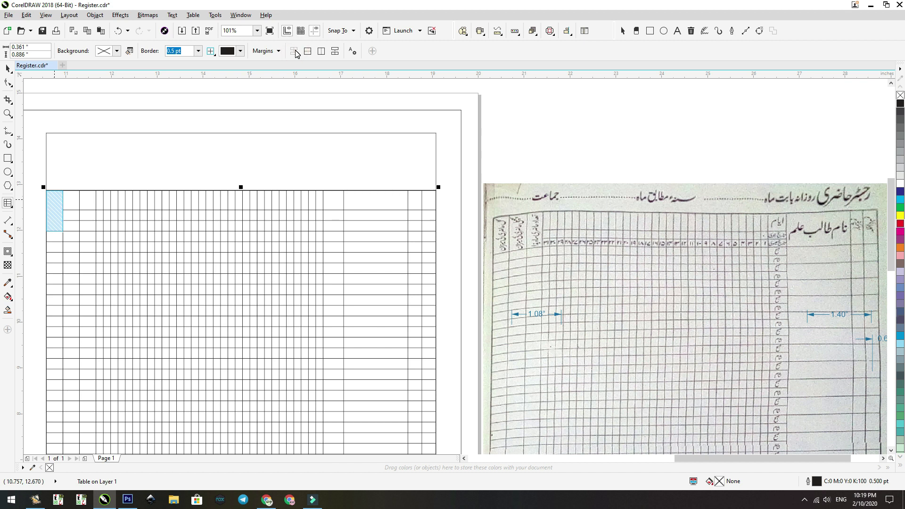
# Step: Merge the top three cells of the second column, and likewise those of the third column
pyautogui.click(72, 201)
pyautogui.click(71, 201)
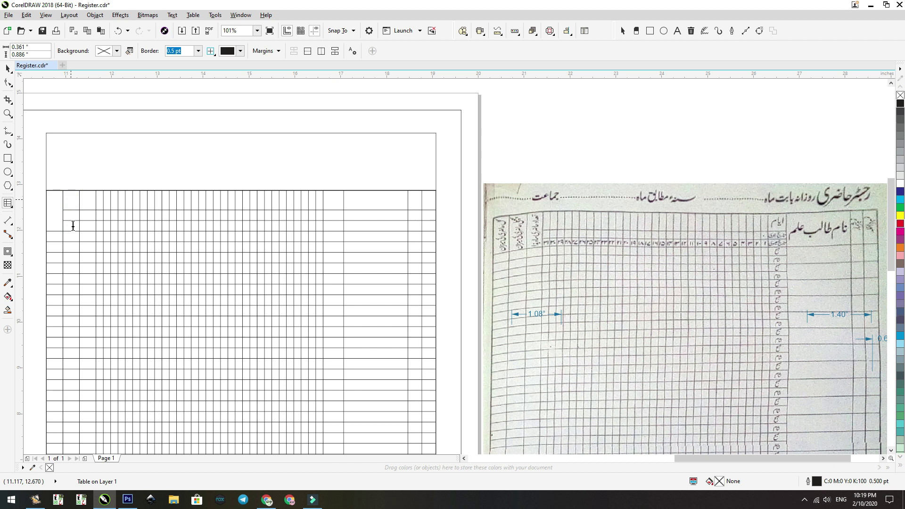
pyautogui.moveTo(73, 226); pyautogui.dragTo(71, 199)
pyautogui.click(294, 51)
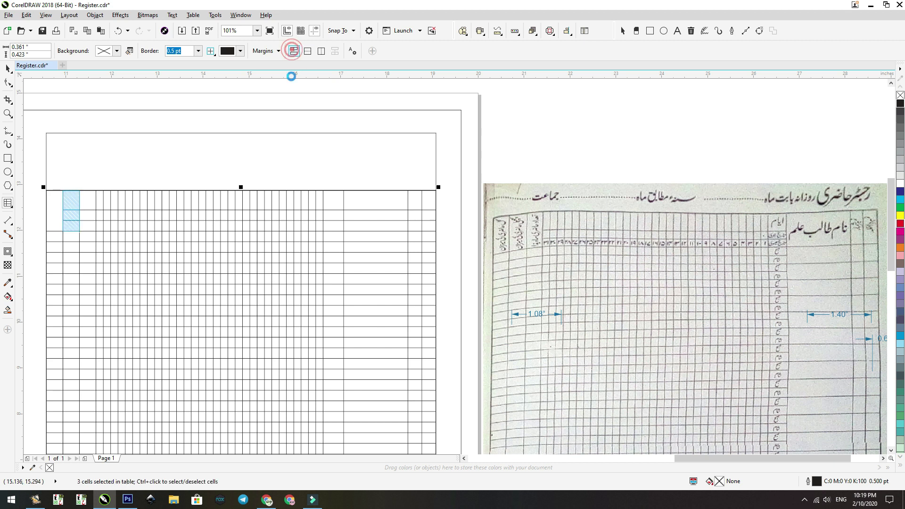
pyautogui.click(86, 197)
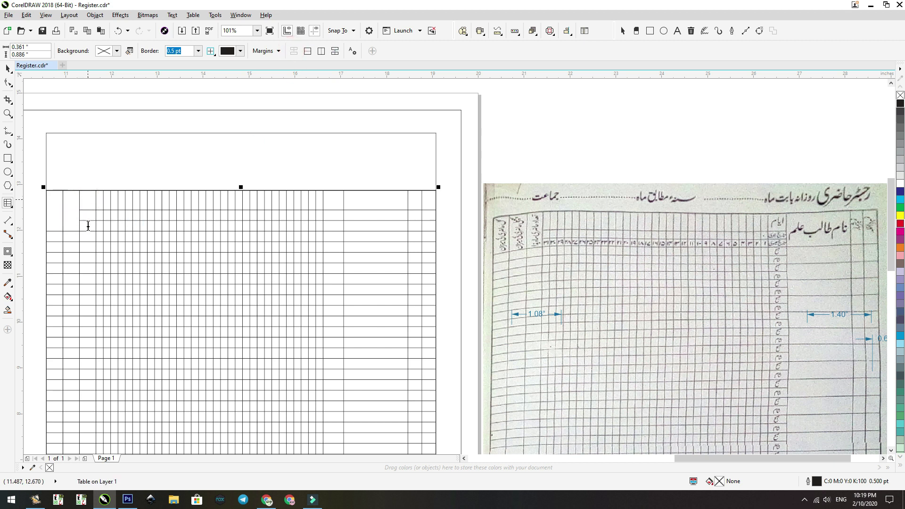
pyautogui.keyDown('shift'); pyautogui.click(88, 226); pyautogui.keyUp('shift')
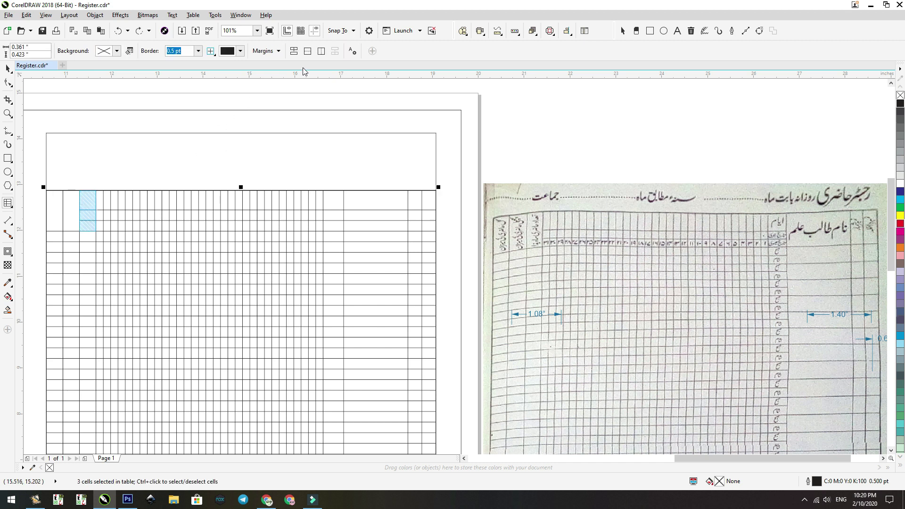
pyautogui.click(294, 52)
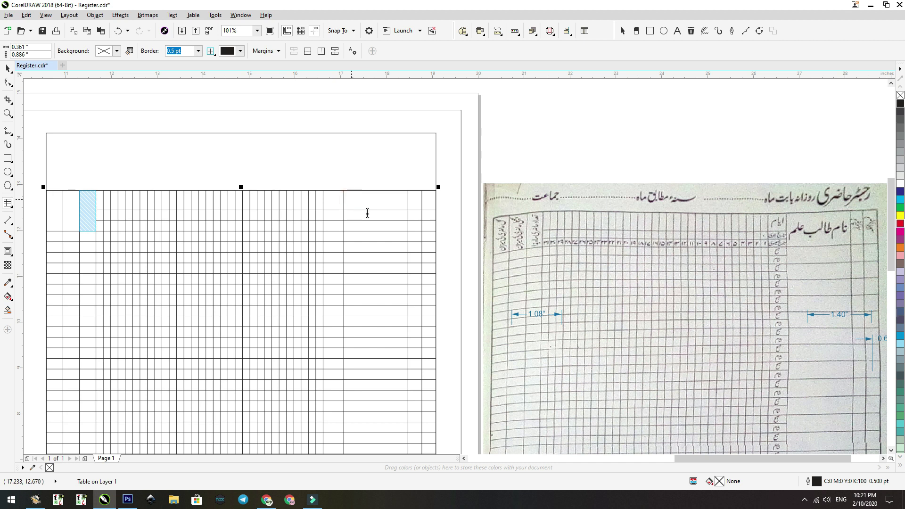
# Step: Merge the top three cells of the wide student-name column into one header cell
pyautogui.click(398, 227)
pyautogui.moveTo(397, 227); pyautogui.dragTo(397, 200)
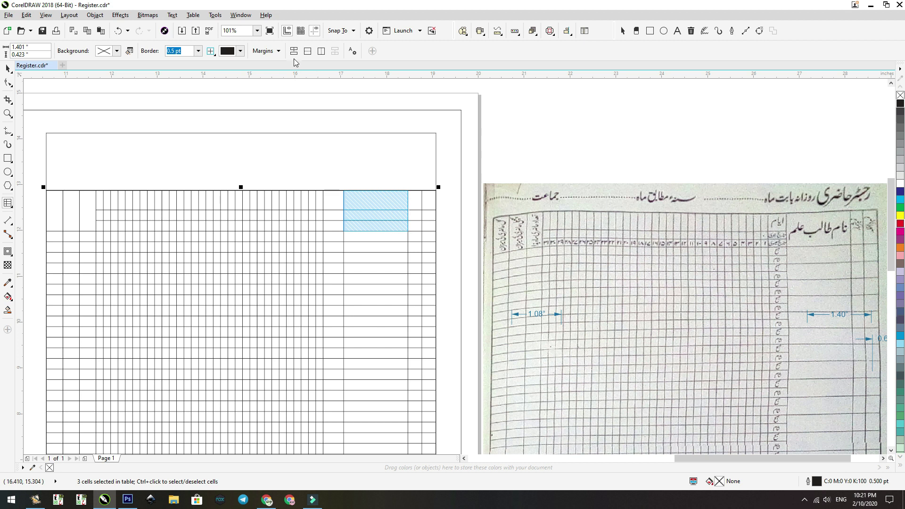
pyautogui.click(294, 52)
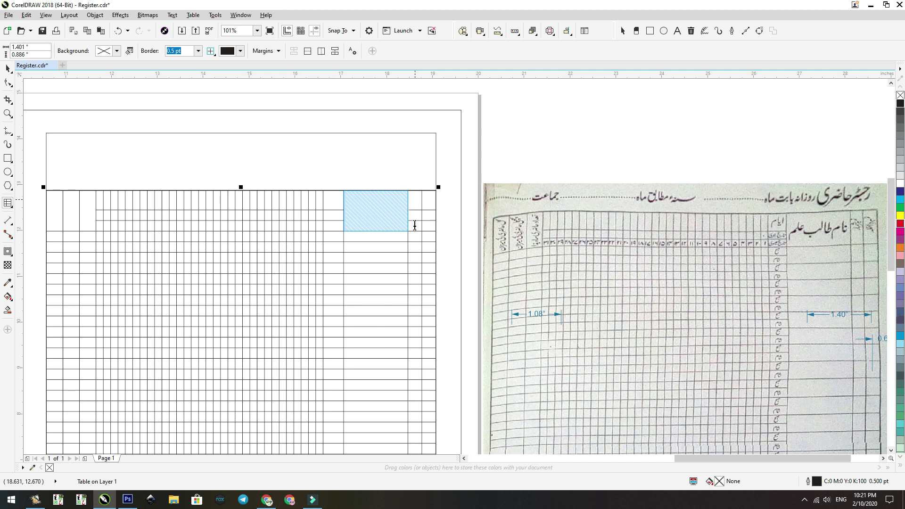
# Step: Merge the top three cells in each of the table's two rightmost columns separately
pyautogui.moveTo(415, 225); pyautogui.dragTo(415, 202)
pyautogui.click(294, 50)
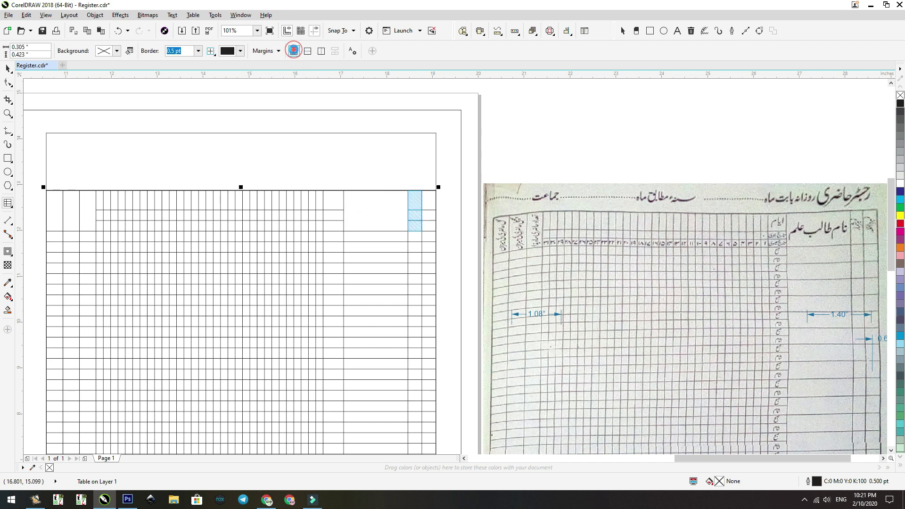
pyautogui.click(429, 202)
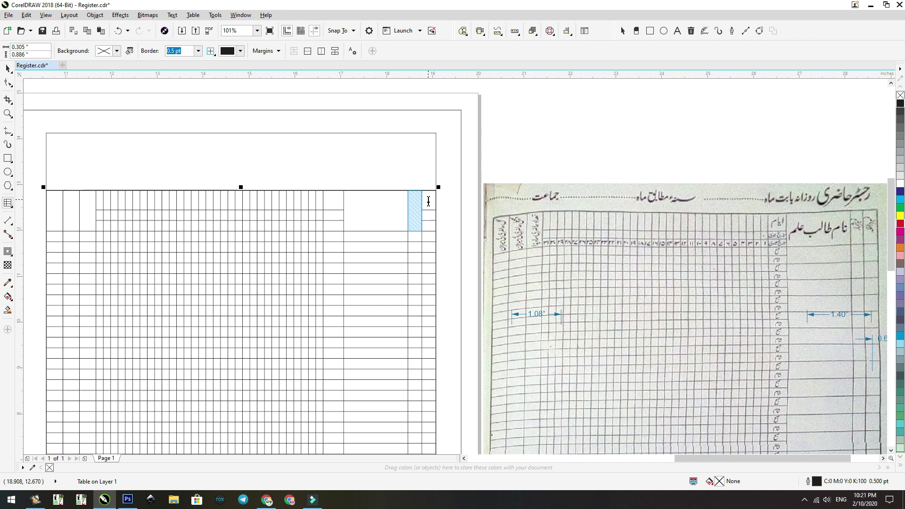
pyautogui.click(428, 202)
pyautogui.moveTo(429, 228); pyautogui.dragTo(428, 199)
pyautogui.click(294, 53)
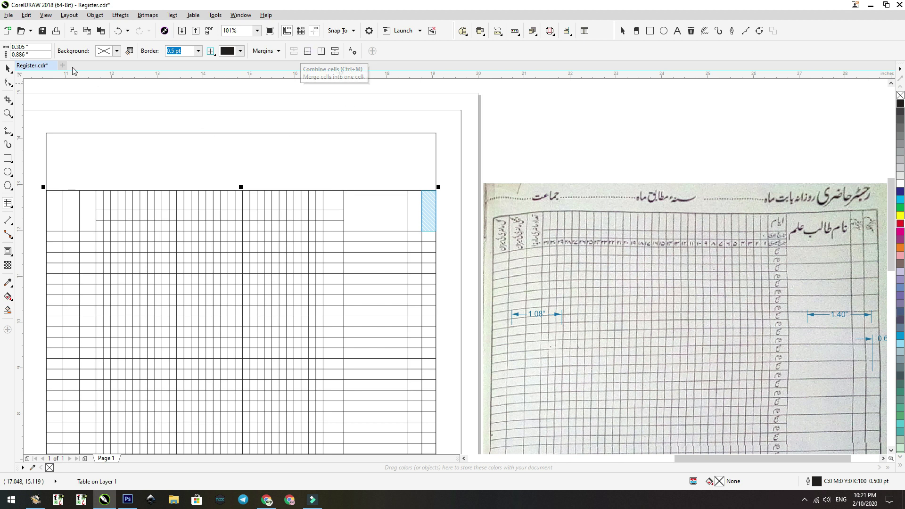
# Step: Deselect the table and save the document with its merged header cells
pyautogui.click(8, 69)
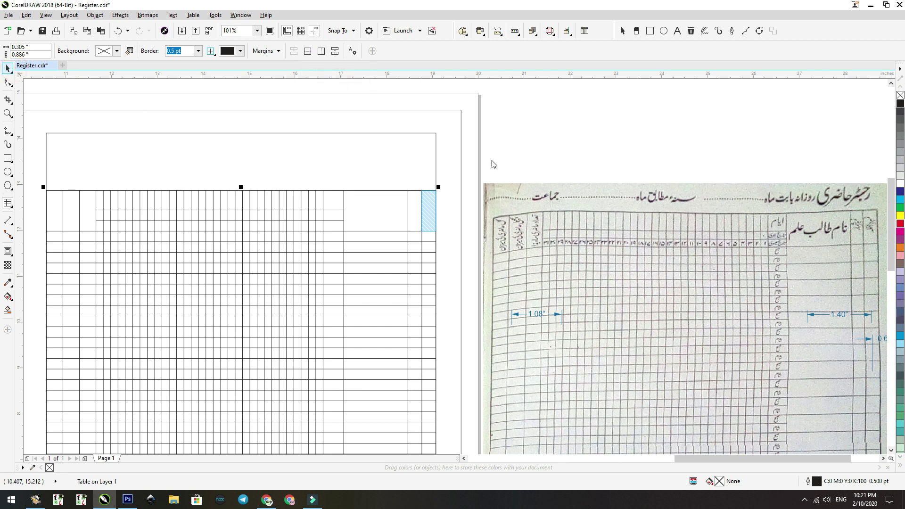
pyautogui.click(542, 146)
pyautogui.scroll(-2, 542, 146)
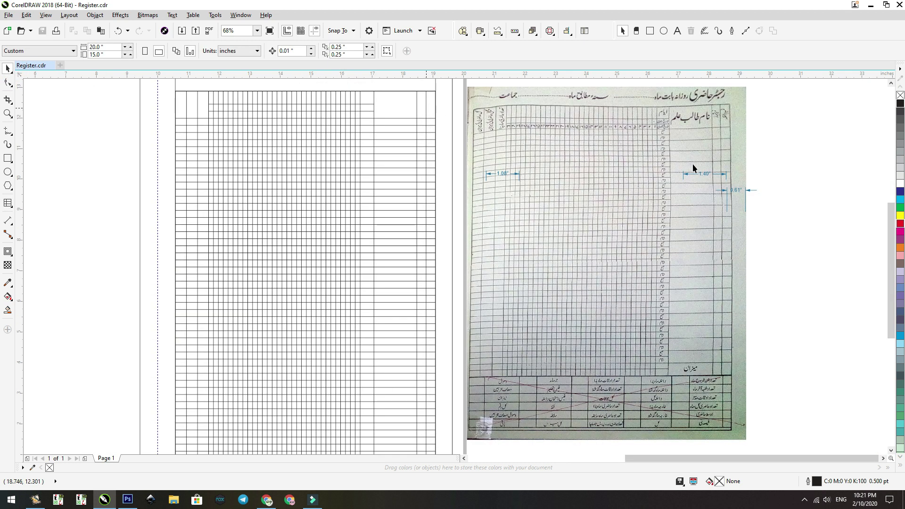
pyautogui.hotkey('ctrl', 's')
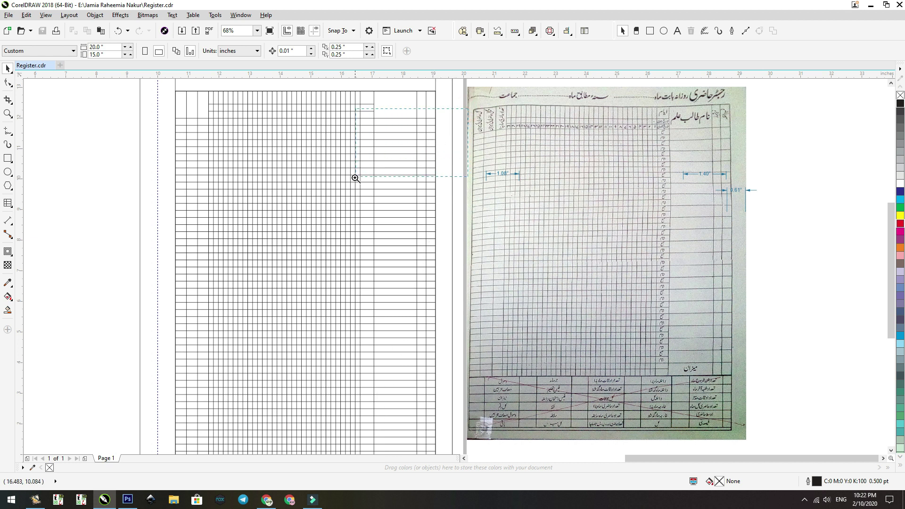
# Step: Merge the two cells directly below the header in the table's rightmost column
pyautogui.moveTo(399, 197); pyautogui.dragTo(414, 99)
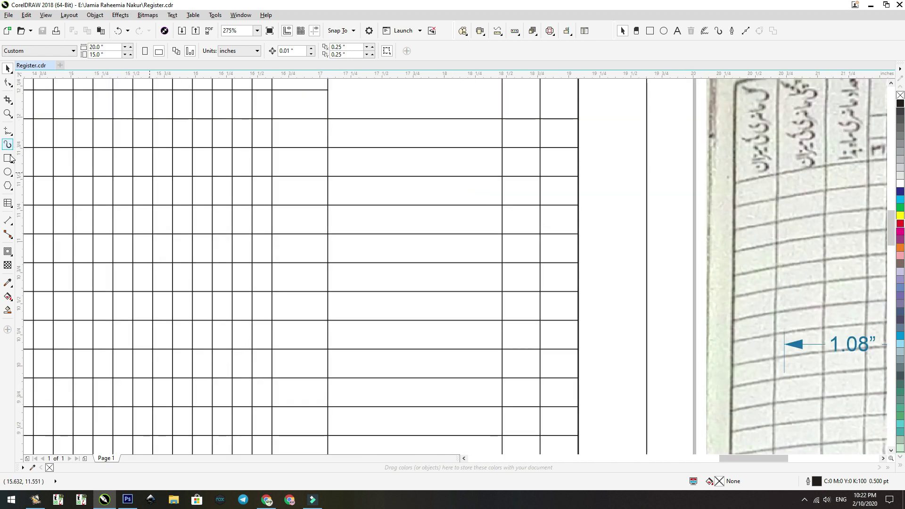
pyautogui.click(7, 204)
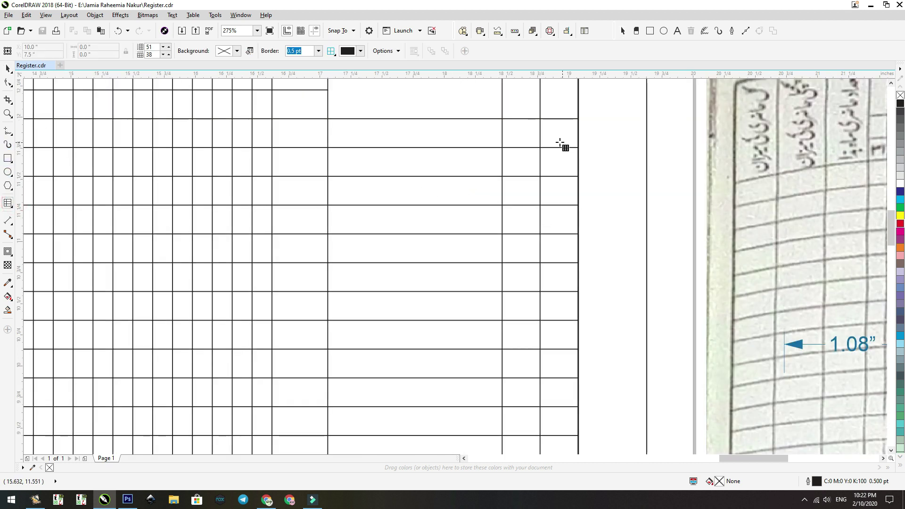
pyautogui.click(891, 83)
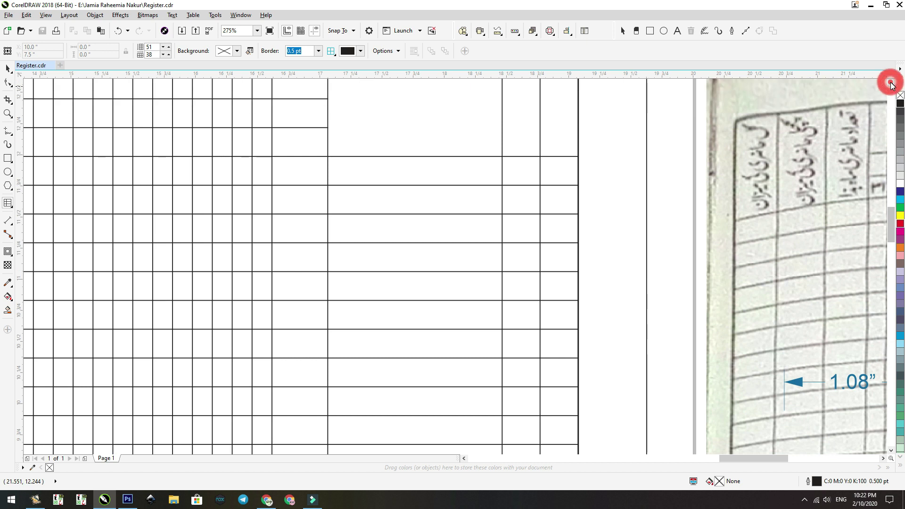
pyautogui.click(561, 171)
pyautogui.moveTo(561, 204); pyautogui.dragTo(552, 167)
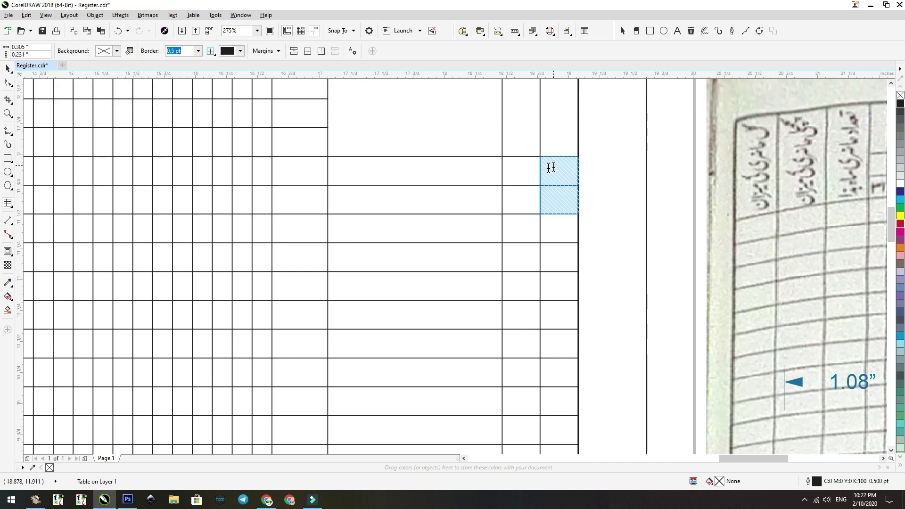
pyautogui.click(295, 52)
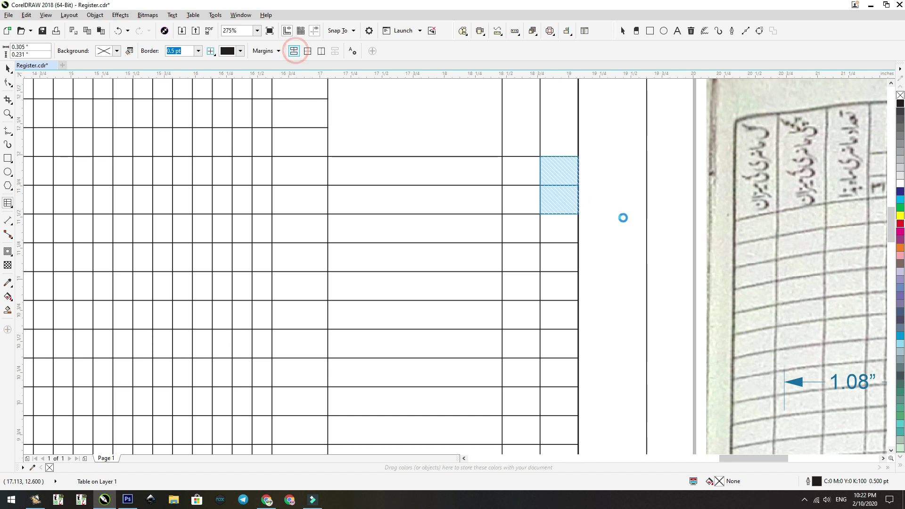
# Step: Merge the two cells directly below the header in the second-to-last column, and likewise in the wide name column
pyautogui.click(521, 169)
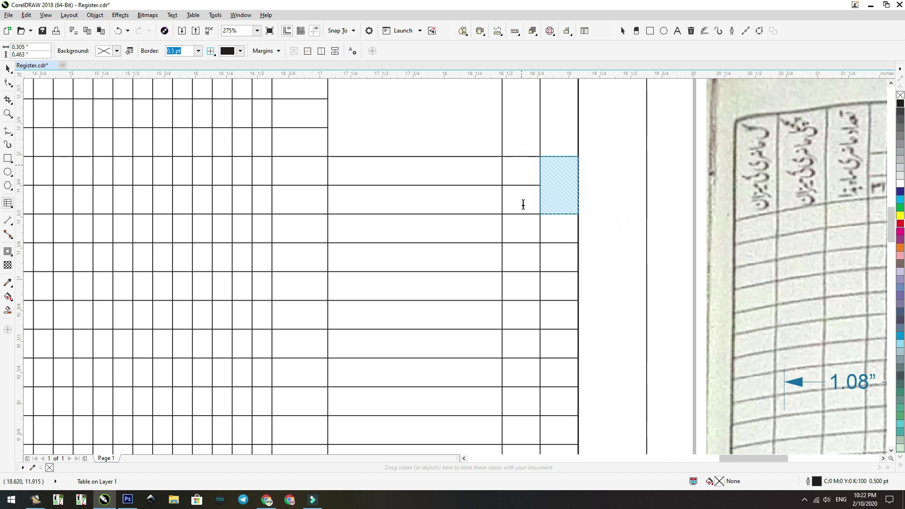
pyautogui.moveTo(524, 205); pyautogui.dragTo(521, 202)
pyautogui.click(293, 52)
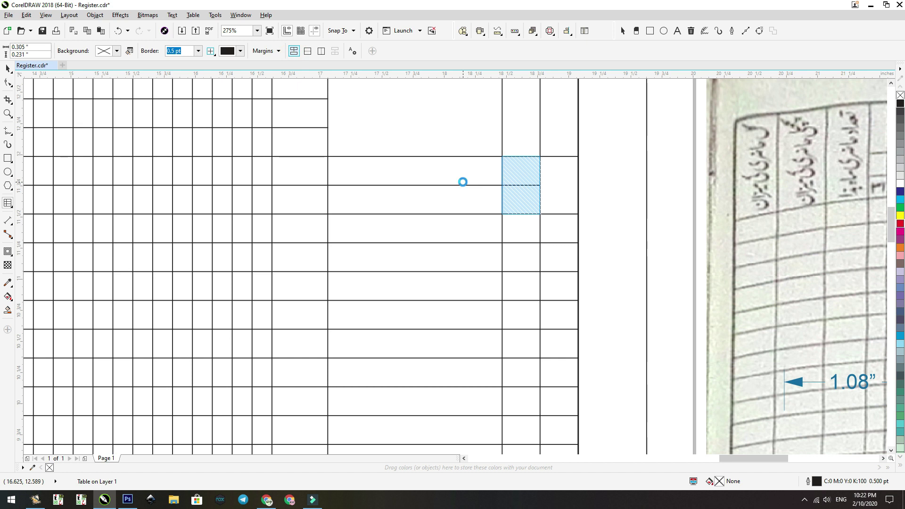
pyautogui.click(453, 170)
pyautogui.moveTo(433, 199); pyautogui.dragTo(431, 172)
pyautogui.click(294, 52)
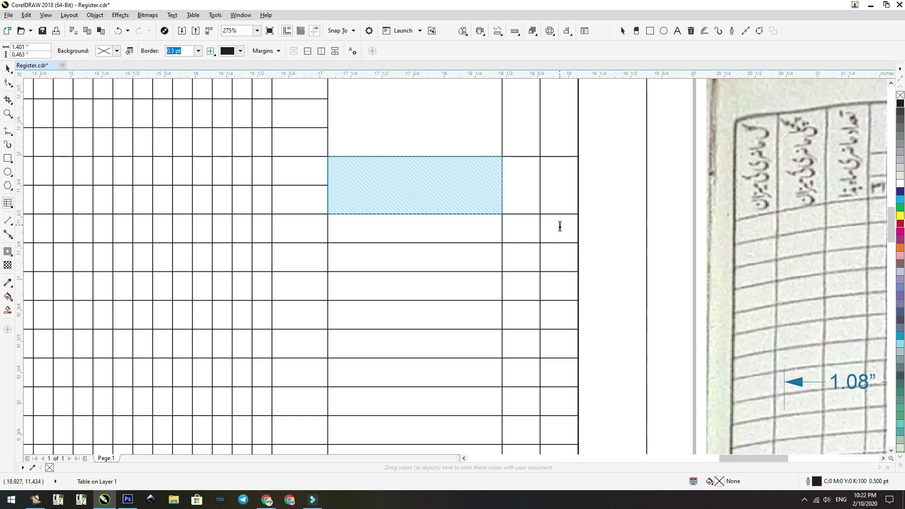
# Step: Merge the second pair of student rows separately in the rightmost, second-to-last and wide name columns
pyautogui.moveTo(561, 226); pyautogui.dragTo(559, 255)
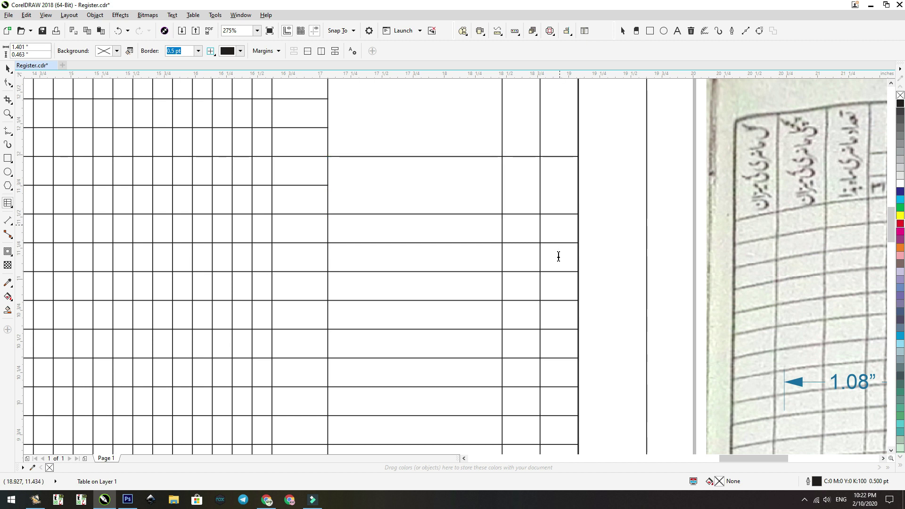
pyautogui.click(294, 51)
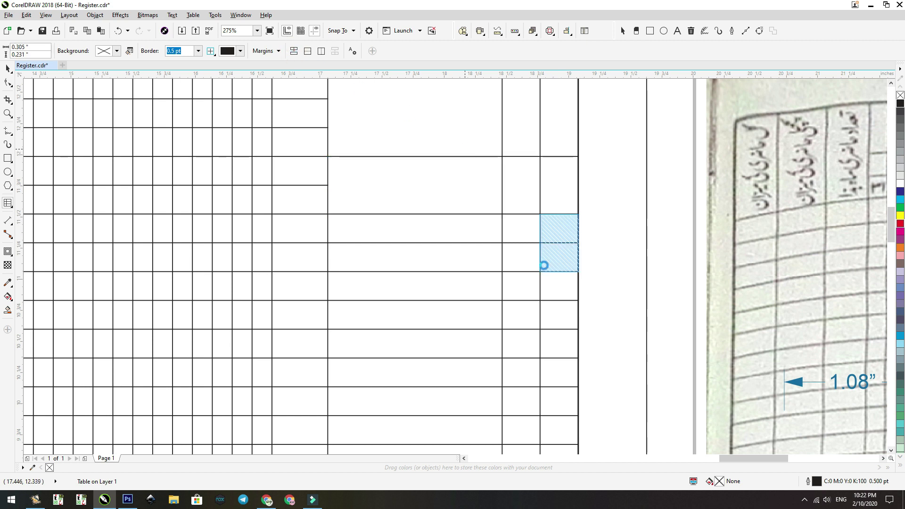
pyautogui.click(518, 226)
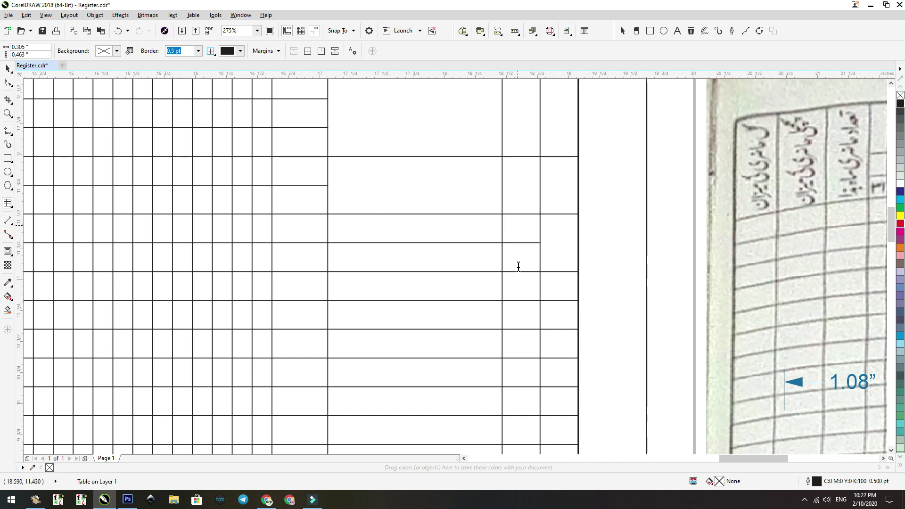
pyautogui.keyDown('shift'); pyautogui.click(519, 267); pyautogui.keyUp('shift')
pyautogui.click(294, 51)
pyautogui.moveTo(447, 229); pyautogui.dragTo(416, 260)
pyautogui.click(295, 51)
# Step: Merge the following student row pairs, column by column, in the three right-hand columns down through the middle of the table
pyautogui.scroll(-3, 556, 171)
pyautogui.moveTo(488, 229); pyautogui.dragTo(521, 249)
pyautogui.hotkey('ctrl', 'm')
pyautogui.hotkey('ctrl', 'm')
pyautogui.moveTo(521, 392); pyautogui.dragTo(521, 421)
pyautogui.hotkey('ctrl', 'm')
pyautogui.scroll(-6, 558, 283)
pyautogui.moveTo(488, 225); pyautogui.dragTo(489, 254)
pyautogui.hotkey('ctrl', 'm')
pyautogui.moveTo(522, 282); pyautogui.dragTo(521, 312)
pyautogui.hotkey('ctrl', 'm')
# Step: Merge the still-split row pair in the rightmost column within the lower part of the table
pyautogui.scroll(-10, 558, 283)
pyautogui.scroll(5, 558, 283)
pyautogui.moveTo(560, 236); pyautogui.dragTo(560, 264)
pyautogui.hotkey('ctrl', 'm')
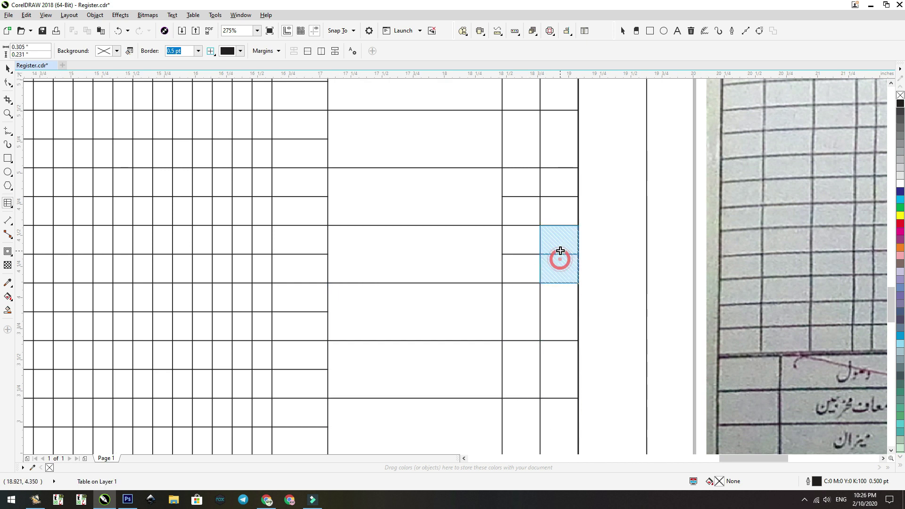
pyautogui.hotkey('ctrl', 'm')
# Step: Merge the last row pairs at the bottom of the rightmost, second-to-last and name columns, and deselect the table
pyautogui.scroll(-6, 561, 251)
pyautogui.moveTo(561, 127); pyautogui.dragTo(562, 141)
pyautogui.hotkey('ctrl', 'm')
pyautogui.moveTo(455, 246); pyautogui.dragTo(455, 267)
pyautogui.hotkey('ctrl', 'm')
pyautogui.moveTo(558, 304); pyautogui.dragTo(558, 324)
pyautogui.moveTo(455, 306); pyautogui.dragTo(455, 317)
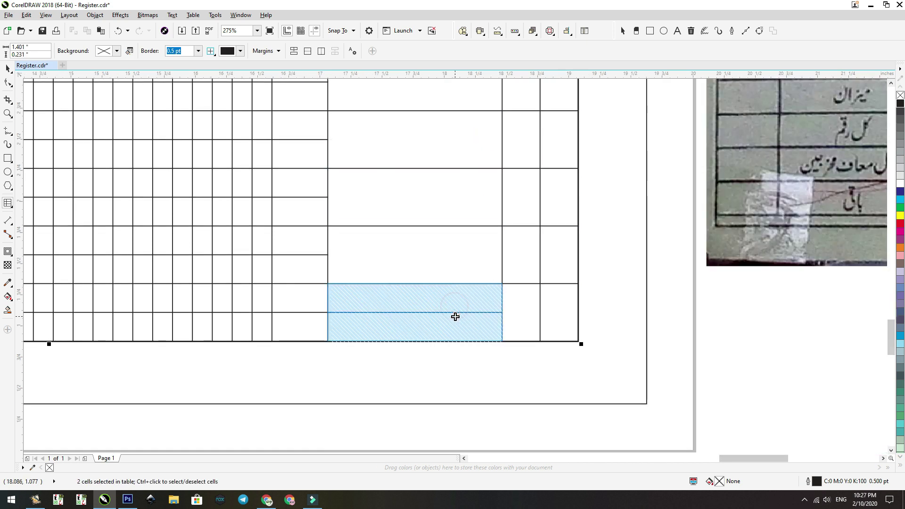
pyautogui.hotkey('ctrl', 'm')
pyautogui.click(8, 69)
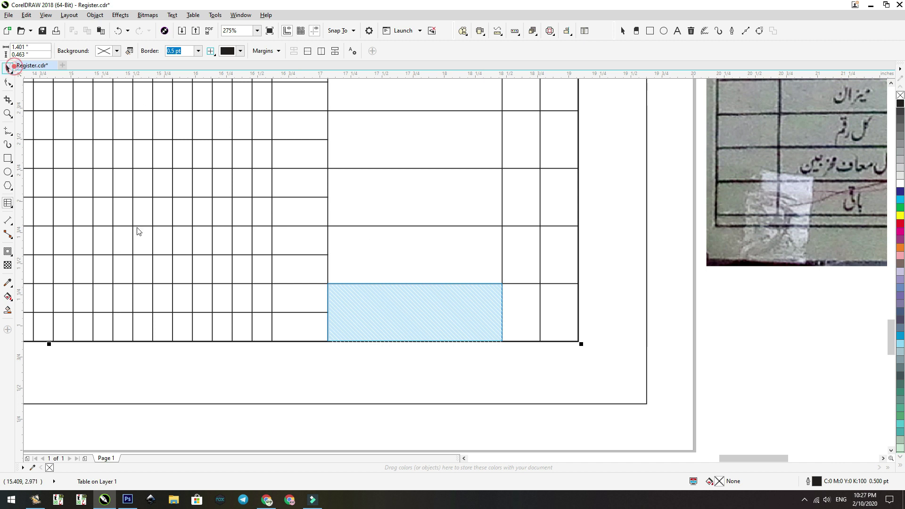
pyautogui.click(675, 320)
pyautogui.click(675, 319)
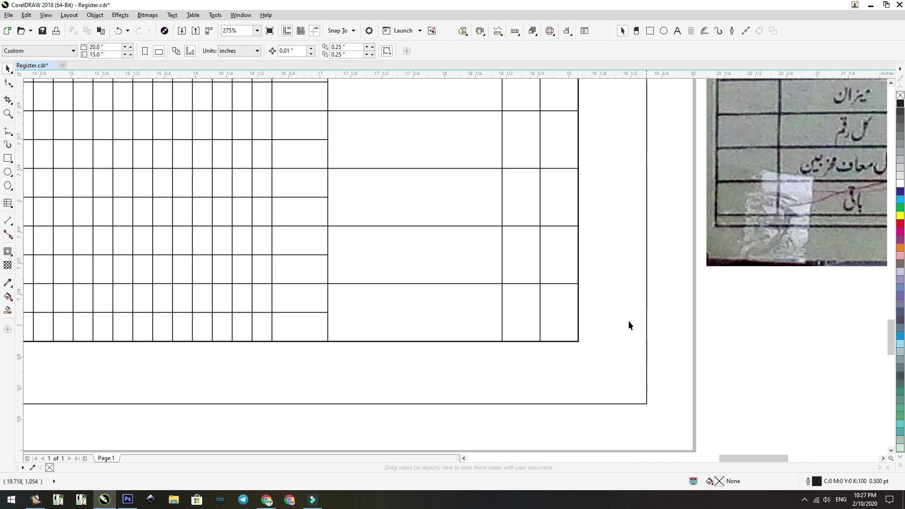
# Step: Import the ایام heading artwork and drop it at the top of the narrow column beside the name column
pyautogui.press('F4')
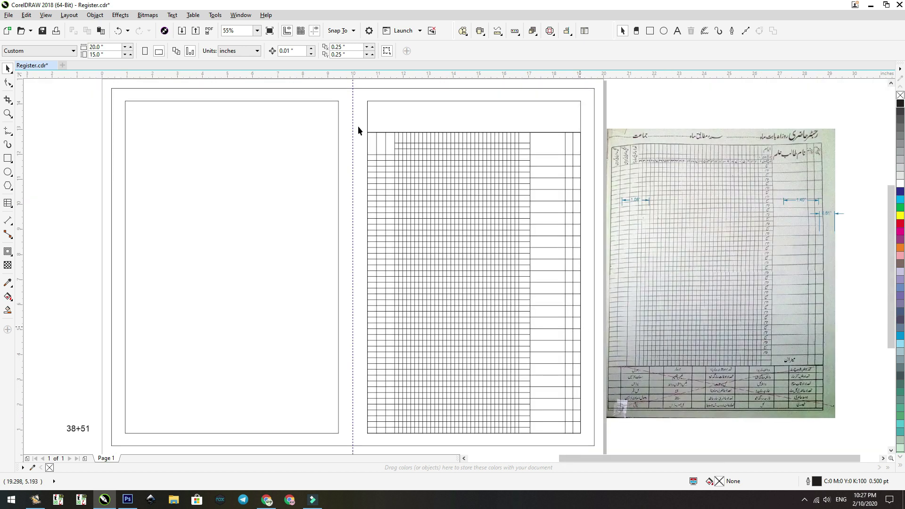
pyautogui.press('F2')
pyautogui.scroll(2, 500, 211)
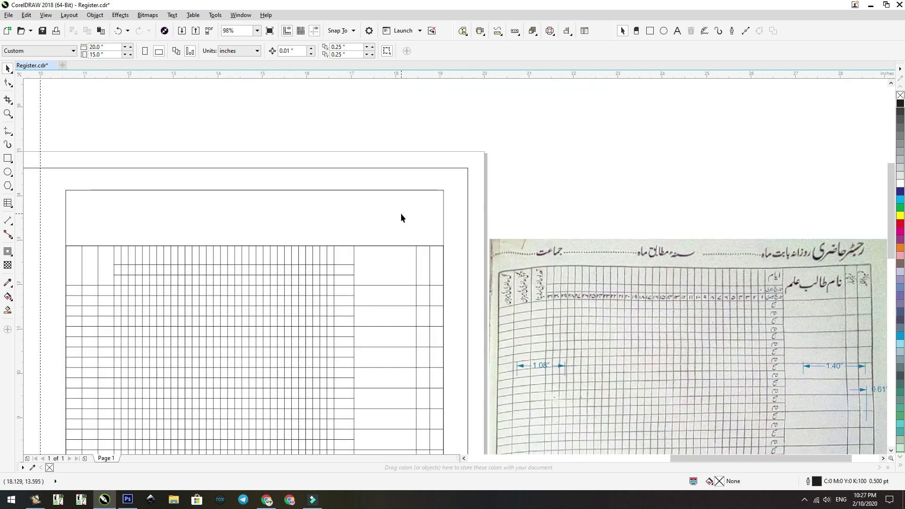
pyautogui.scroll(-2, 451, 208)
pyautogui.moveTo(255, 204); pyautogui.dragTo(551, 383)
pyautogui.click(354, 137)
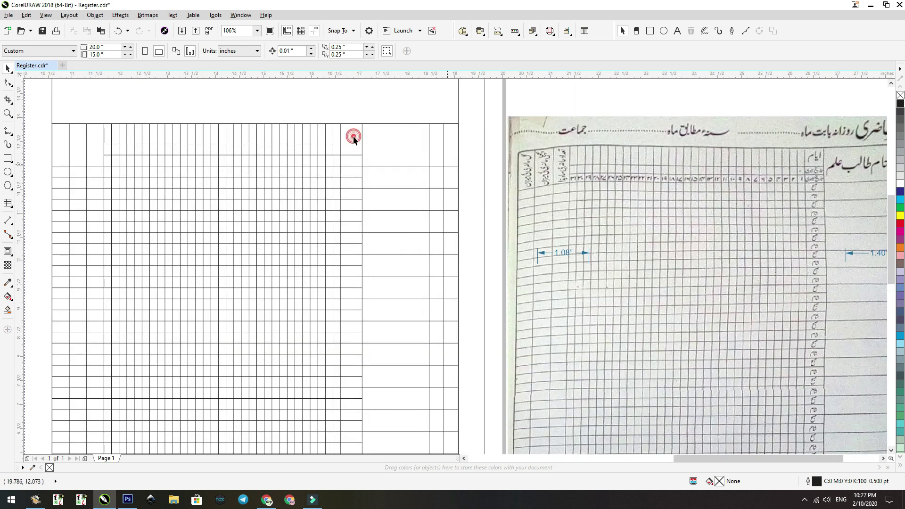
pyautogui.click(570, 93)
pyautogui.hotkey('ctrl', 'i')
pyautogui.doubleClick(437, 152)
pyautogui.click(344, 125)
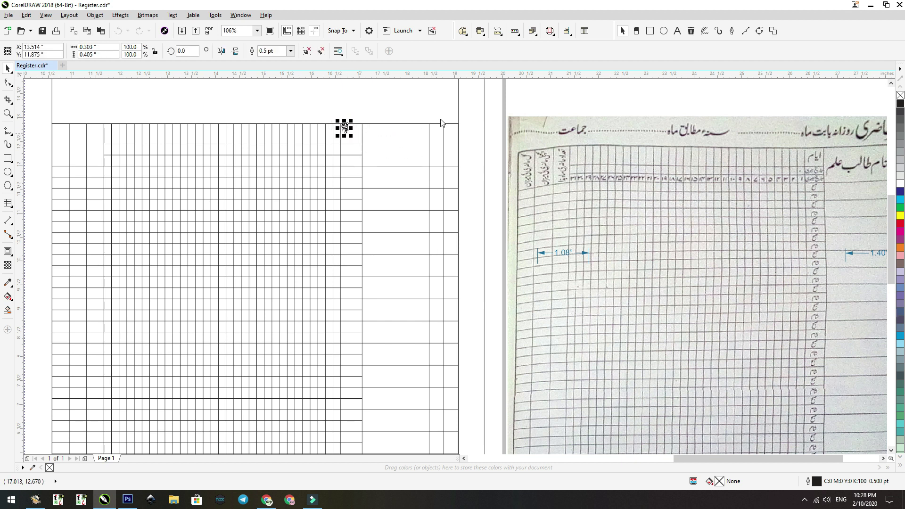
# Step: Scale the ایام heading to 82.5% and fit it inside the top header cell left of the name column
pyautogui.scroll(-3, 339, 121)
pyautogui.click(335, 115)
pyautogui.scroll(6, 354, 137)
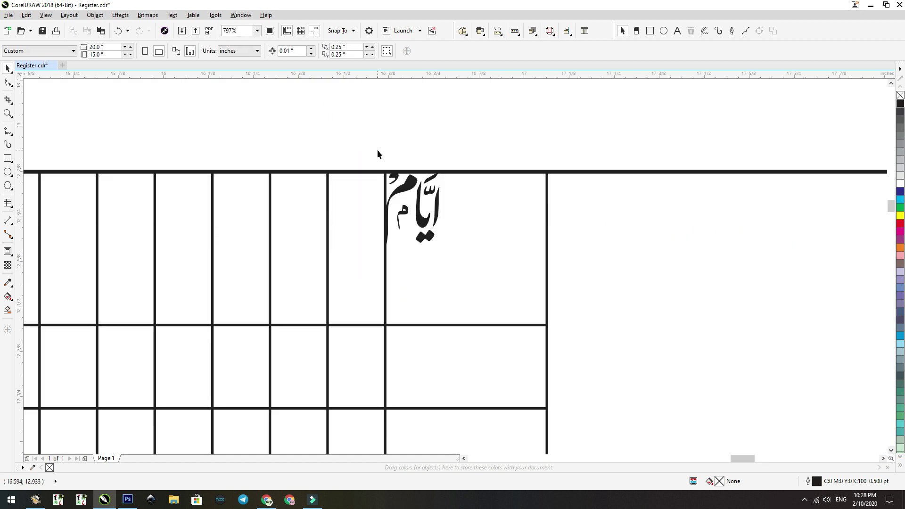
pyautogui.moveTo(412, 189); pyautogui.dragTo(508, 286)
pyautogui.scroll(-5, 672, 93)
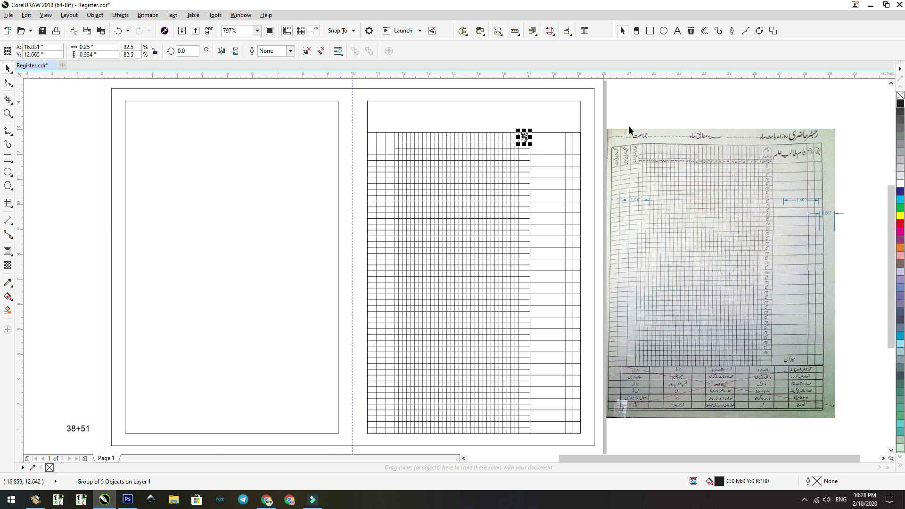
# Step: Bring in the تاریخ قمری and تاریخ شمسی labels and fit them in the second and third header cells below ایام
pyautogui.click(843, 259)
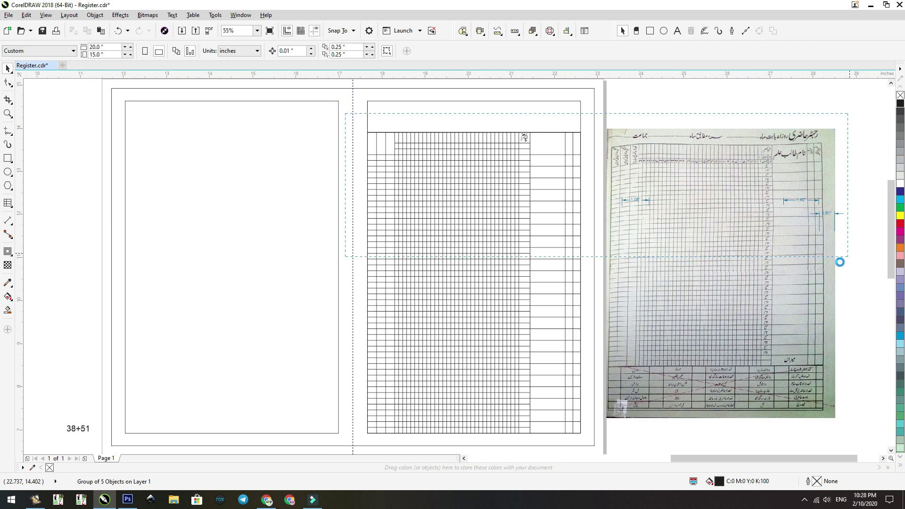
pyautogui.scroll(3, 834, 261)
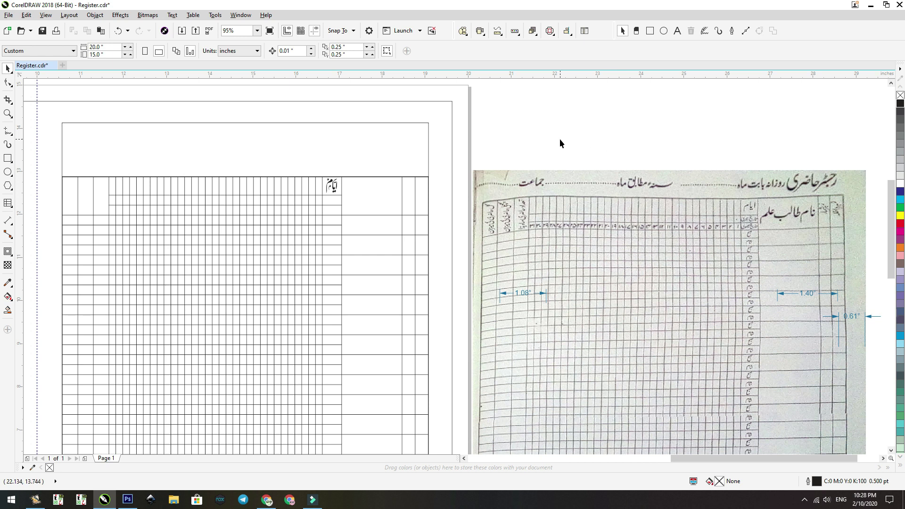
pyautogui.click(439, 143)
pyautogui.moveTo(485, 139); pyautogui.dragTo(275, 247)
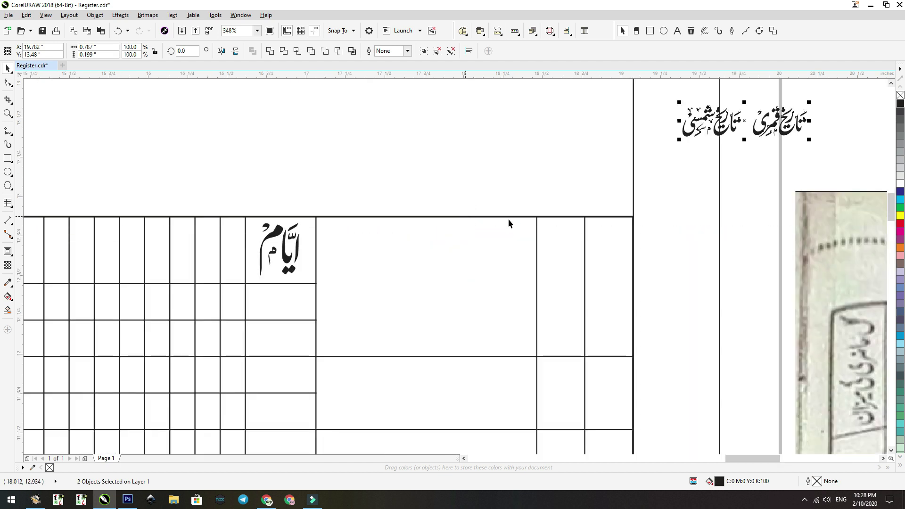
pyautogui.moveTo(733, 137); pyautogui.dragTo(304, 345)
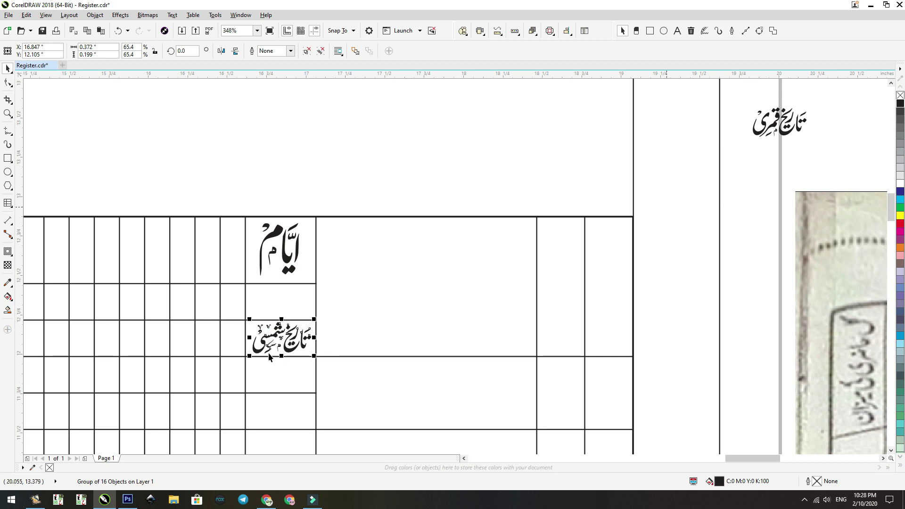
pyautogui.moveTo(792, 137); pyautogui.dragTo(293, 314)
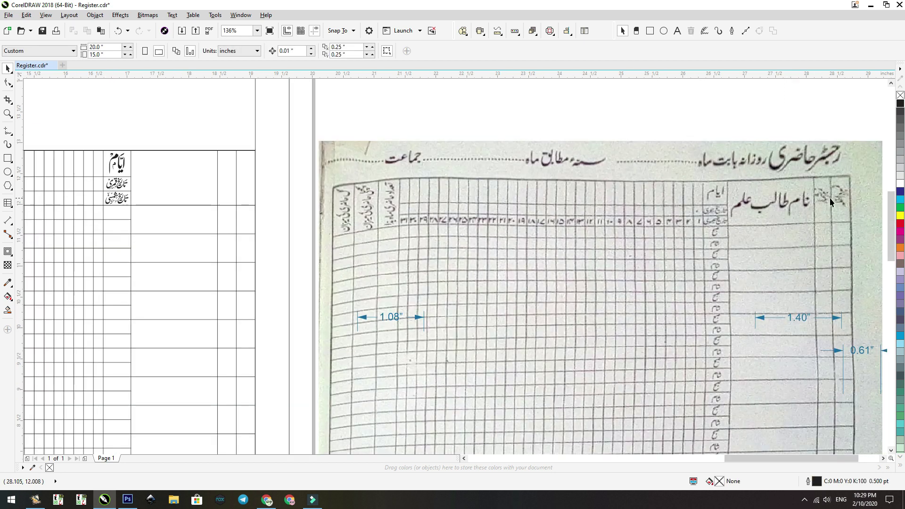
# Step: Import Shumar No.cmx and place its شمار نمبر label vertically in the header cell of the second-to-last column
pyautogui.click(416, 116)
pyautogui.hotkey('ctrl', 'i')
pyautogui.doubleClick(437, 208)
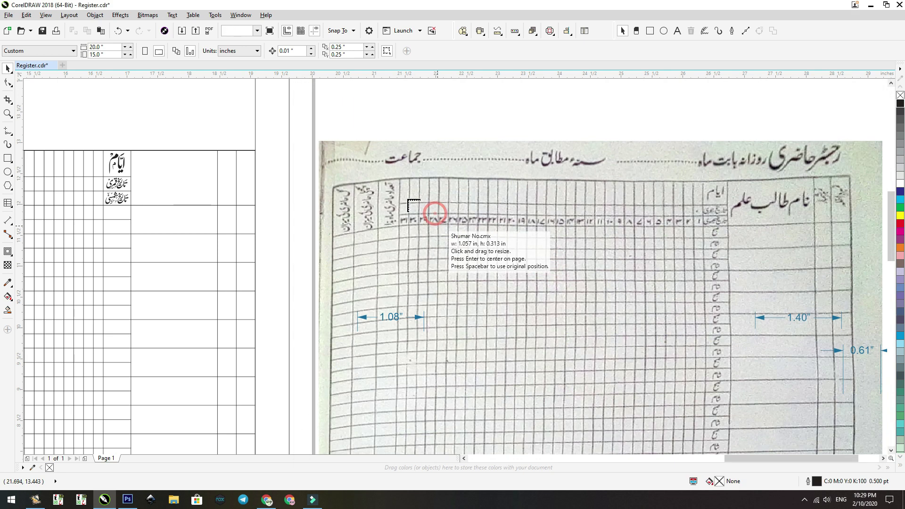
pyautogui.click(291, 132)
pyautogui.click(303, 127)
pyautogui.click(315, 135)
pyautogui.click(315, 134)
pyautogui.moveTo(320, 137); pyautogui.dragTo(350, 125)
pyautogui.moveTo(300, 139); pyautogui.dragTo(229, 196)
pyautogui.moveTo(235, 161); pyautogui.dragTo(237, 151)
pyautogui.click(295, 156)
pyautogui.press('F4')
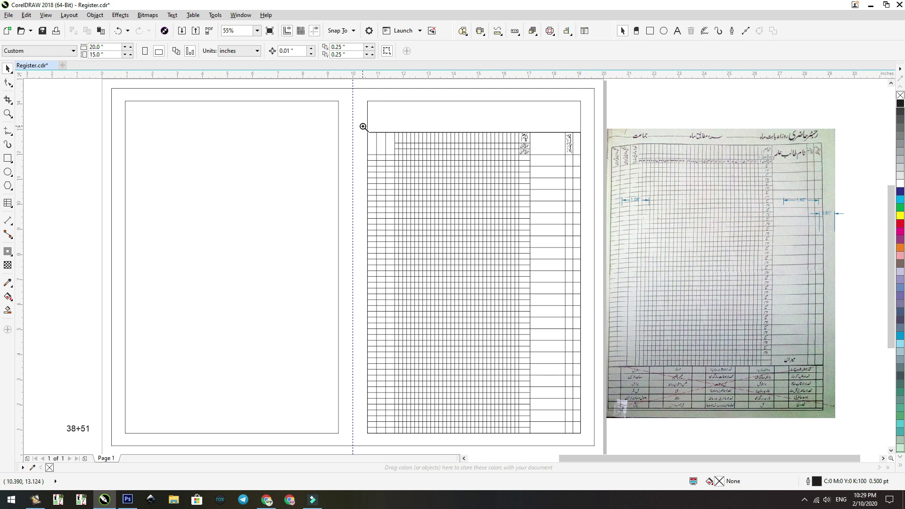
# Step: Open the Mark Sheet.cdr document
pyautogui.moveTo(363, 127); pyautogui.dragTo(828, 428)
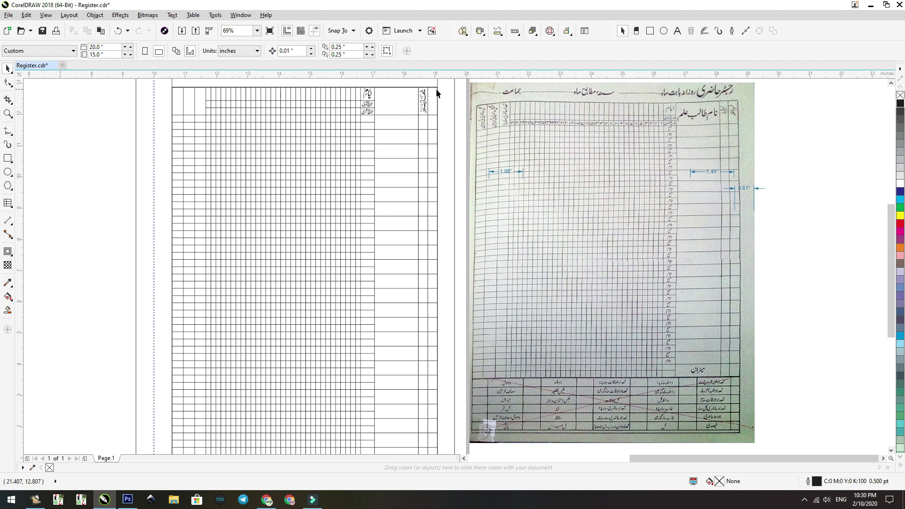
pyautogui.click(891, 85)
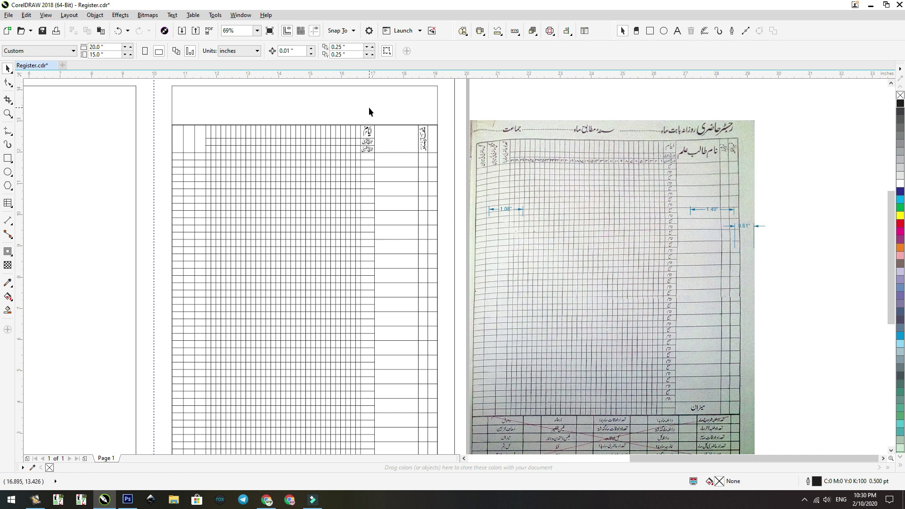
pyautogui.click(21, 31)
pyautogui.doubleClick(600, 178)
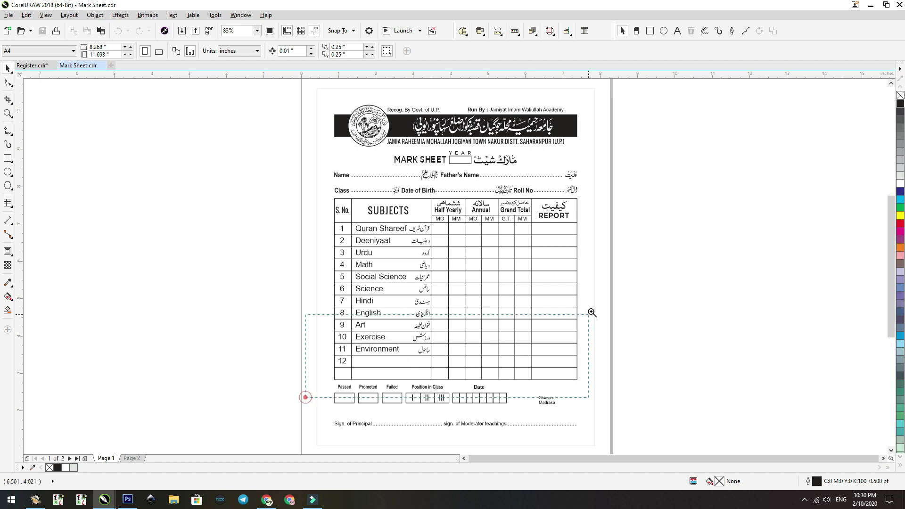
# Step: Copy the mark sheet's letterhead into the register and centre its Urdu title in the blank box above the table
pyautogui.scroll(2, 397, 260)
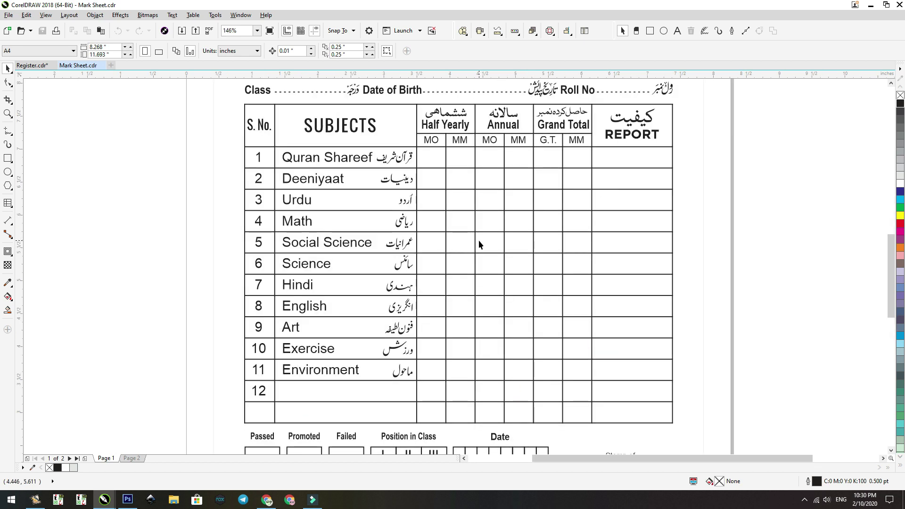
pyautogui.scroll(-2, 505, 233)
pyautogui.scroll(-1, 507, 157)
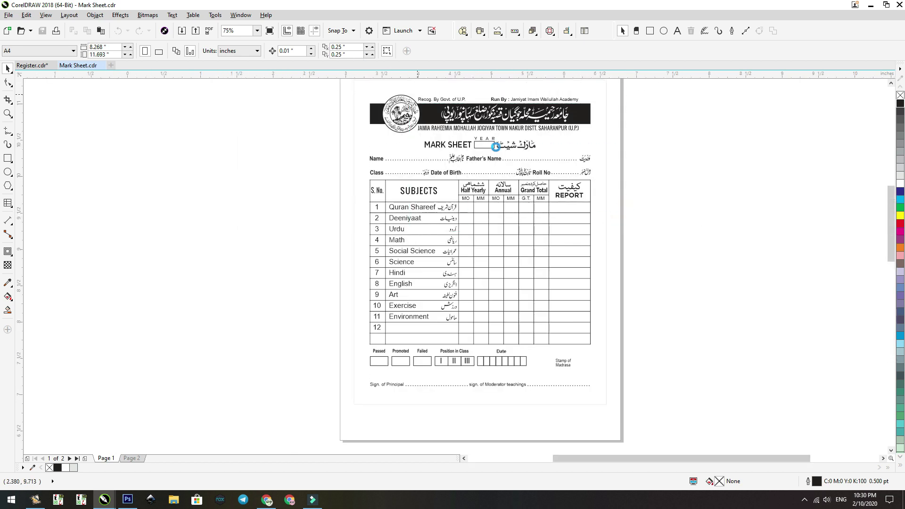
pyautogui.scroll(2, 508, 157)
pyautogui.rightClick(519, 155)
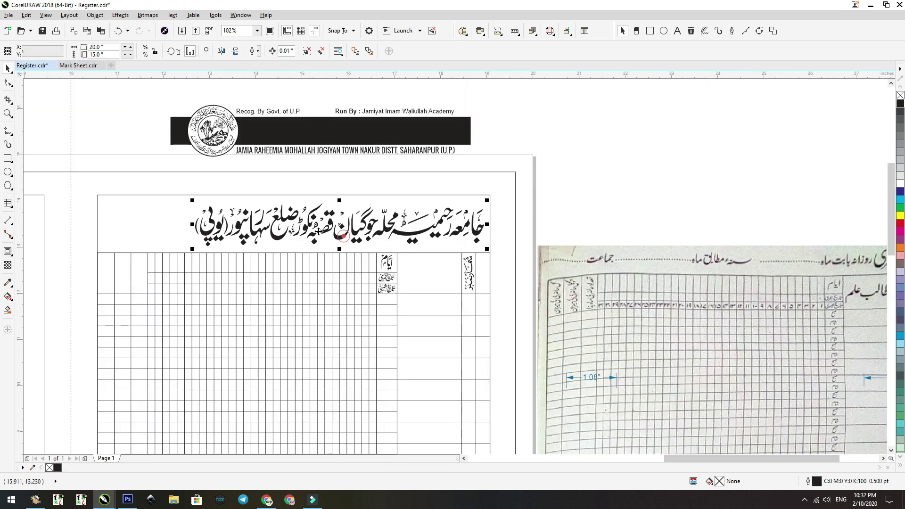
pyautogui.click(192, 200)
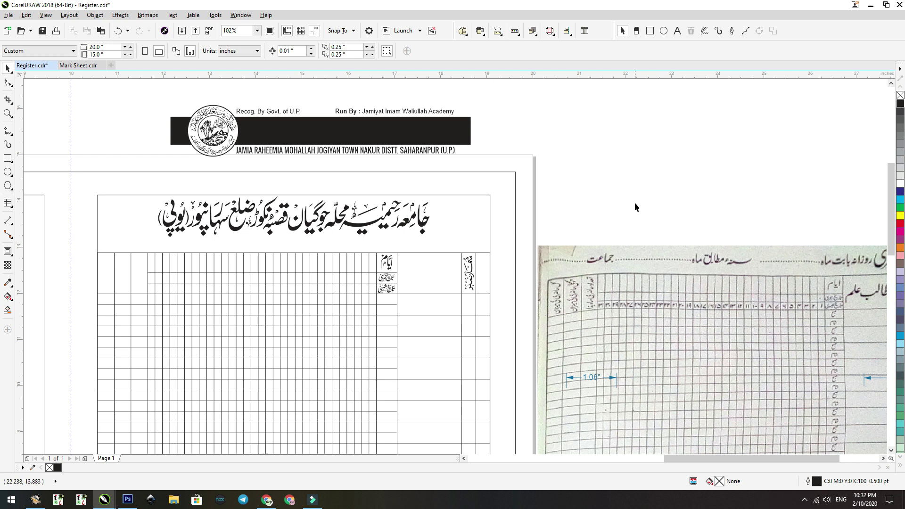
# Step: Add Urdu artistic text beside the page on three lines: روزانہ بابت ماہ, ســـنہ مطابق ماہ and جماعت
pyautogui.press('F8')
pyautogui.click(677, 174)
pyautogui.press('super+space')
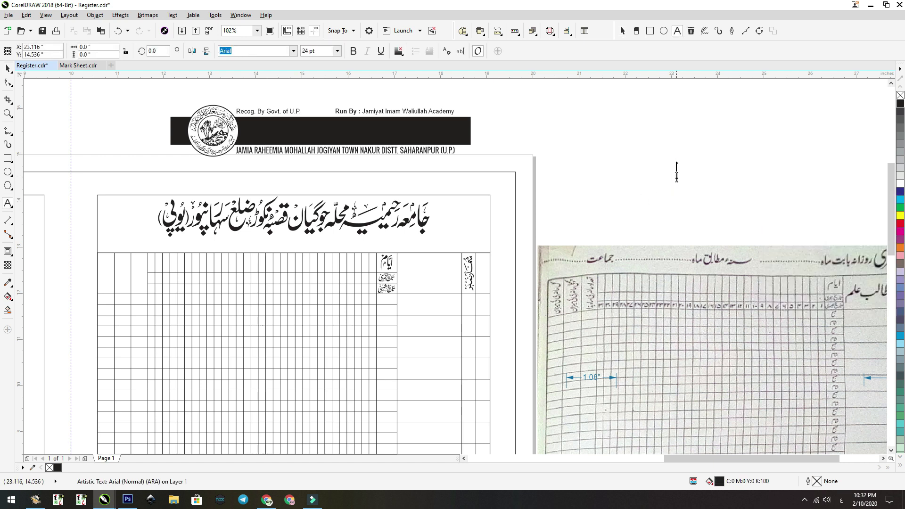
pyautogui.write('روزانه بابت')
pyautogui.write(' ماه ')
pyautogui.write('ســـء م')
pyautogui.write('طابق ماه ')
pyautogui.write('جماعت')
pyautogui.hotkey('ctrl', 'space')
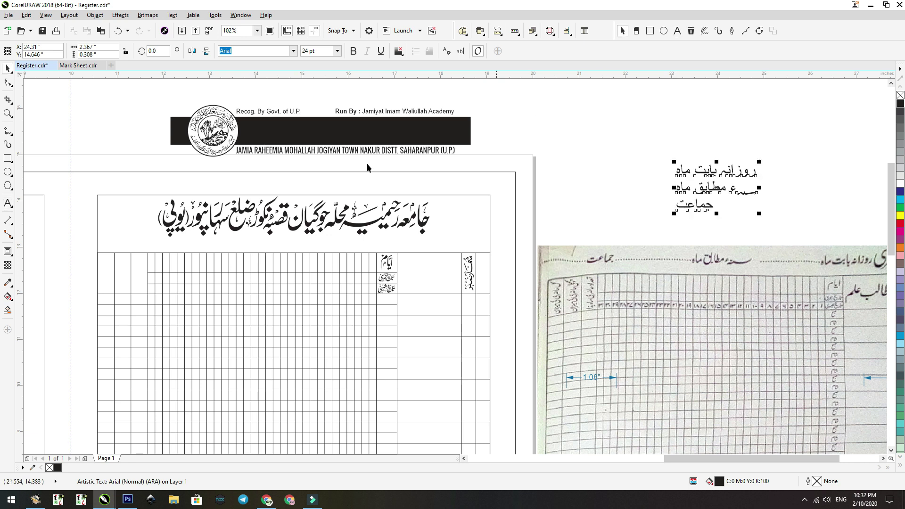
# Step: Apply an Urdu calligraphic font to the text and spread its three phrases apart in a row above the scan
pyautogui.scroll(-1, 296, 55)
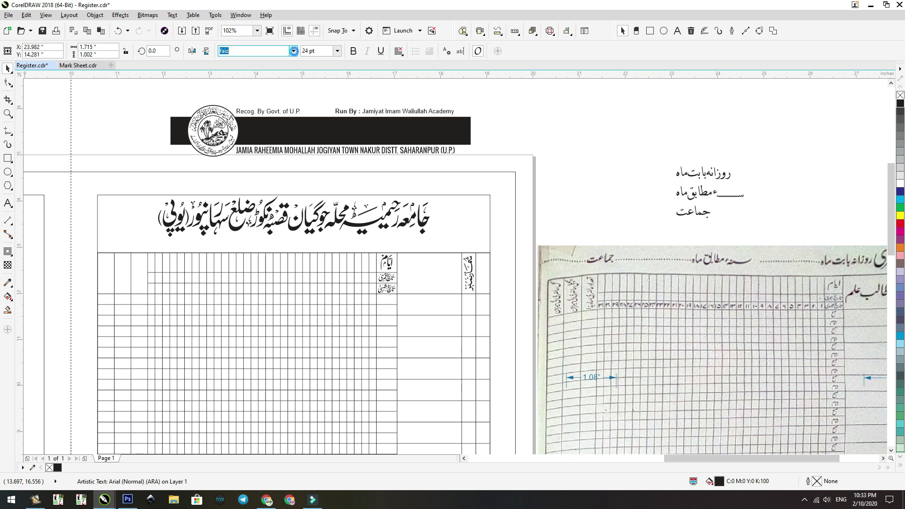
pyautogui.scroll(1, 686, 124)
pyautogui.moveTo(688, 186); pyautogui.dragTo(831, 192)
pyautogui.moveTo(711, 223); pyautogui.dragTo(710, 206)
pyautogui.moveTo(699, 247); pyautogui.dragTo(579, 202)
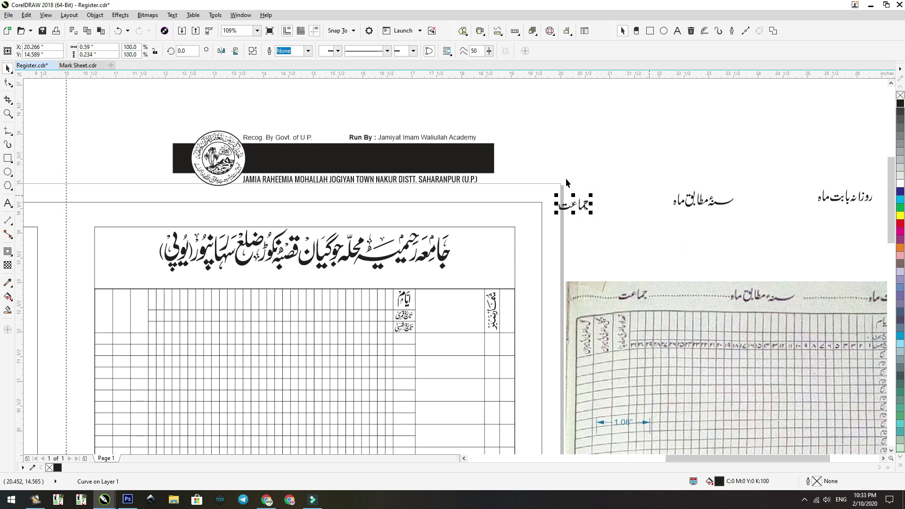
# Step: Add a horizontal guideline beneath روزانہ بابت ماہ and align the other two phrases to it
pyautogui.scroll(2, 704, 205)
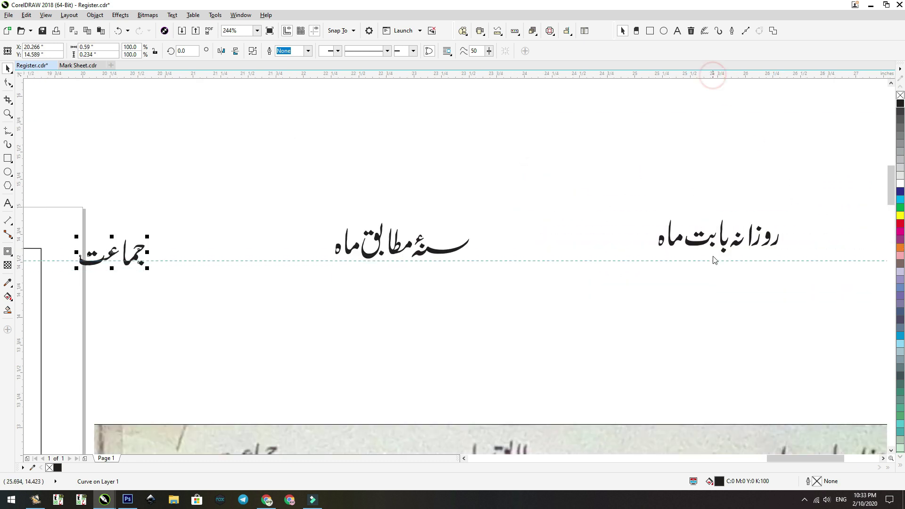
pyautogui.click(714, 247)
pyautogui.moveTo(439, 248); pyautogui.dragTo(441, 248)
pyautogui.moveTo(135, 266); pyautogui.dragTo(134, 244)
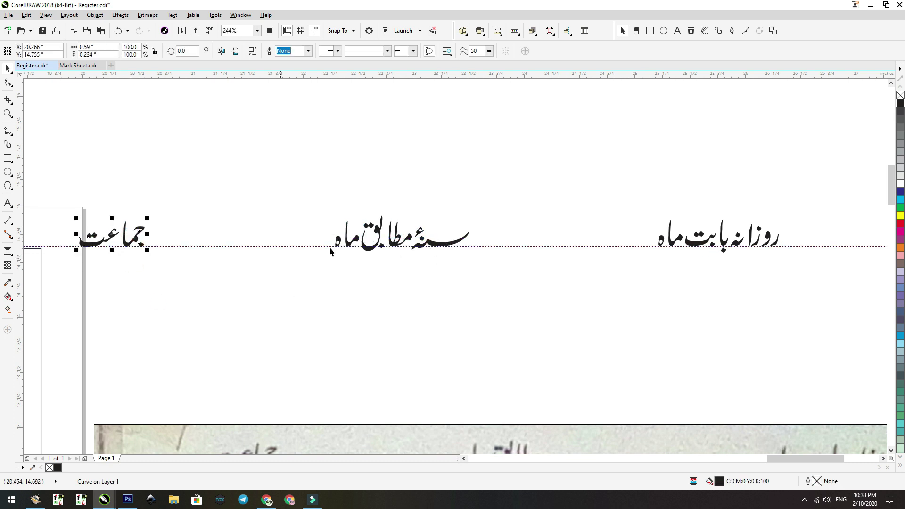
# Step: Draw a 0.5 pt horizontal fill-in line after روزانہ بابت ماہ and repeat it after each of the other two phrases
pyautogui.scroll(-1, 331, 252)
pyautogui.press('F5')
pyautogui.moveTo(798, 263)
pyautogui.mouseDown()
pyautogui.moveTo(617, 264)
pyautogui.moveTo(631, 263)
pyautogui.mouseUp()
pyautogui.press('space')
pyautogui.moveTo(716, 263); pyautogui.dragTo(172, 265)
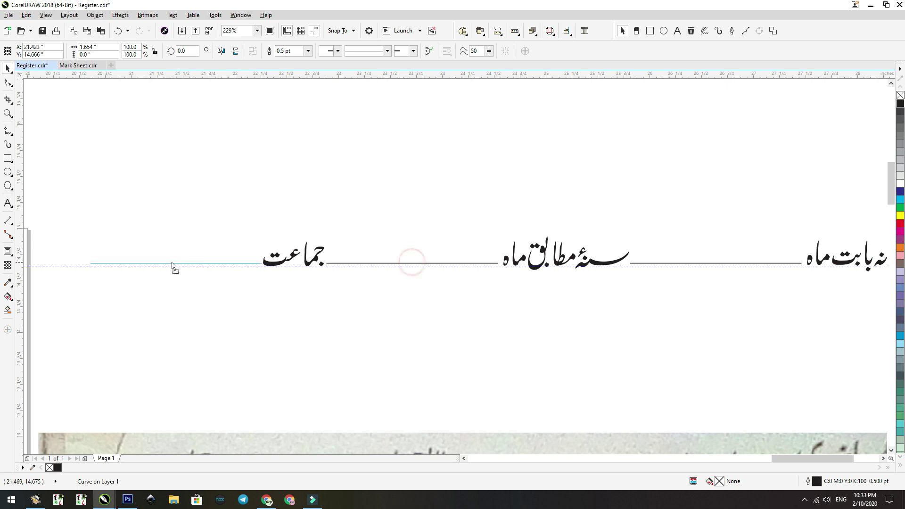
# Step: Move the completed month and class line into the header box, between the Urdu title and the table
pyautogui.press('F4')
pyautogui.moveTo(725, 94); pyautogui.dragTo(481, 139)
pyautogui.press('Escape')
pyautogui.scroll(1, 509, 183)
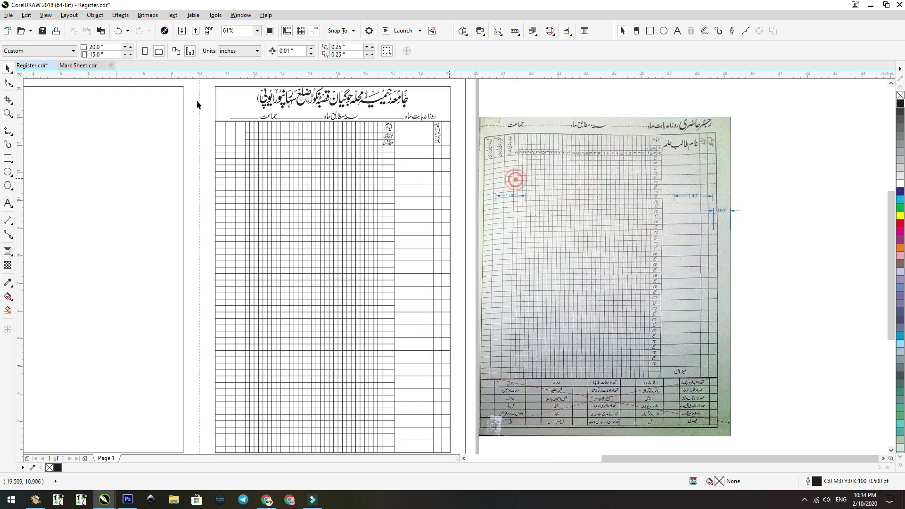
pyautogui.scroll(3, 515, 178)
pyautogui.scroll(-3, 589, 214)
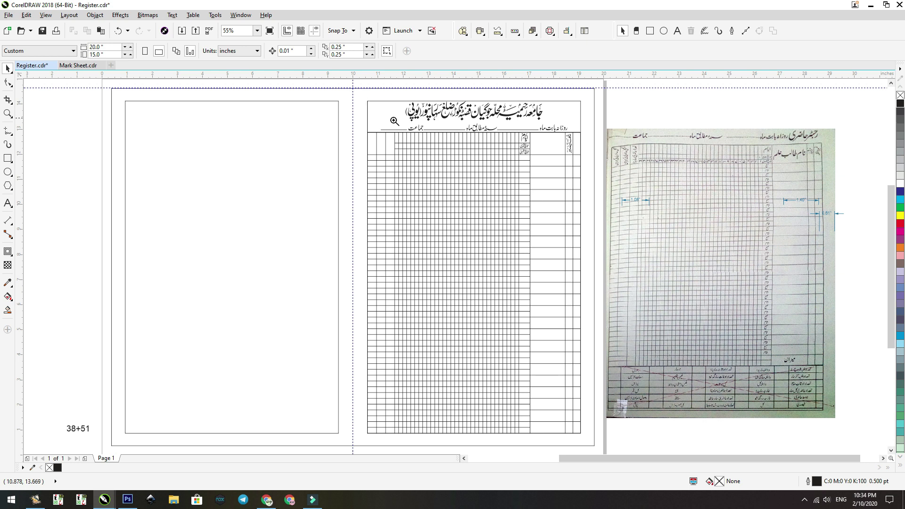
pyautogui.moveTo(583, 136); pyautogui.dragTo(359, 162)
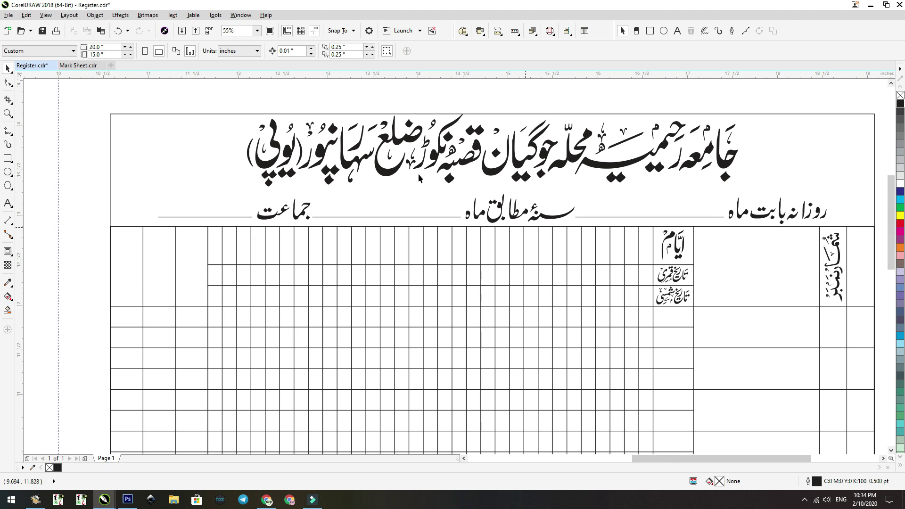
pyautogui.press('F4')
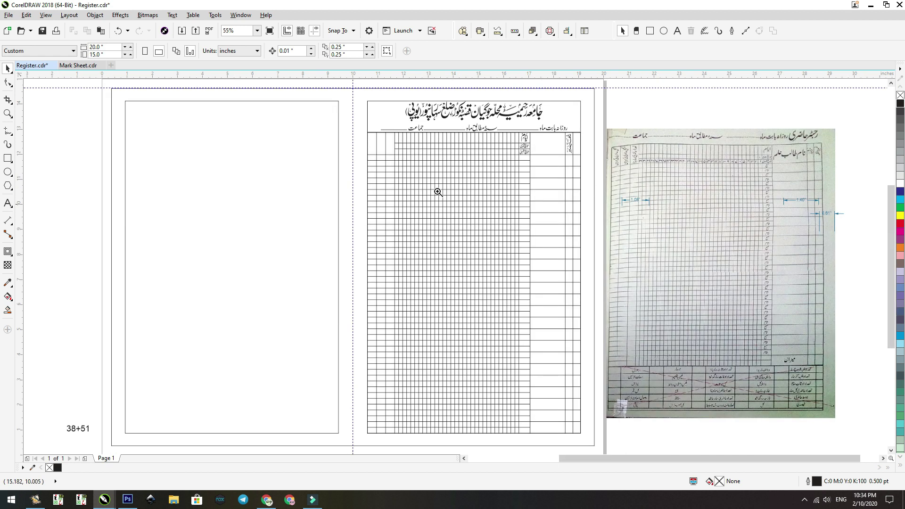
pyautogui.moveTo(351, 95); pyautogui.dragTo(627, 212)
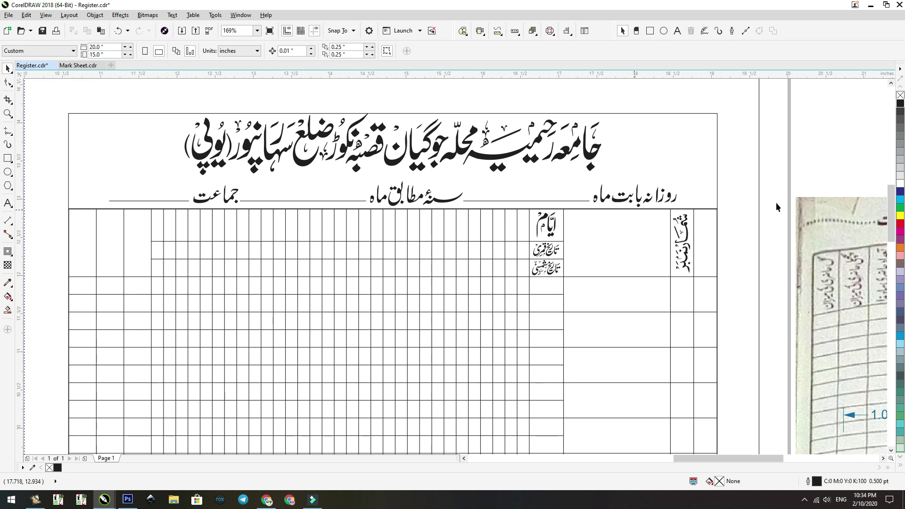
pyautogui.scroll(-2, 705, 169)
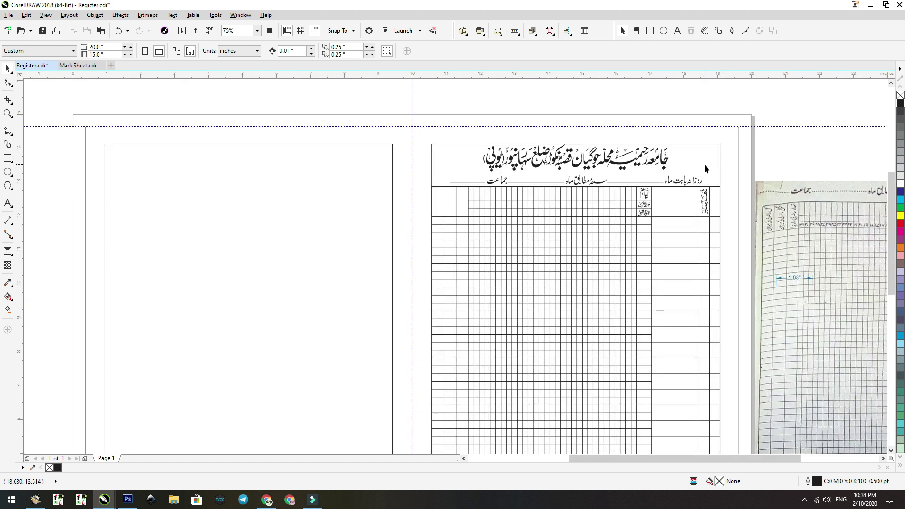